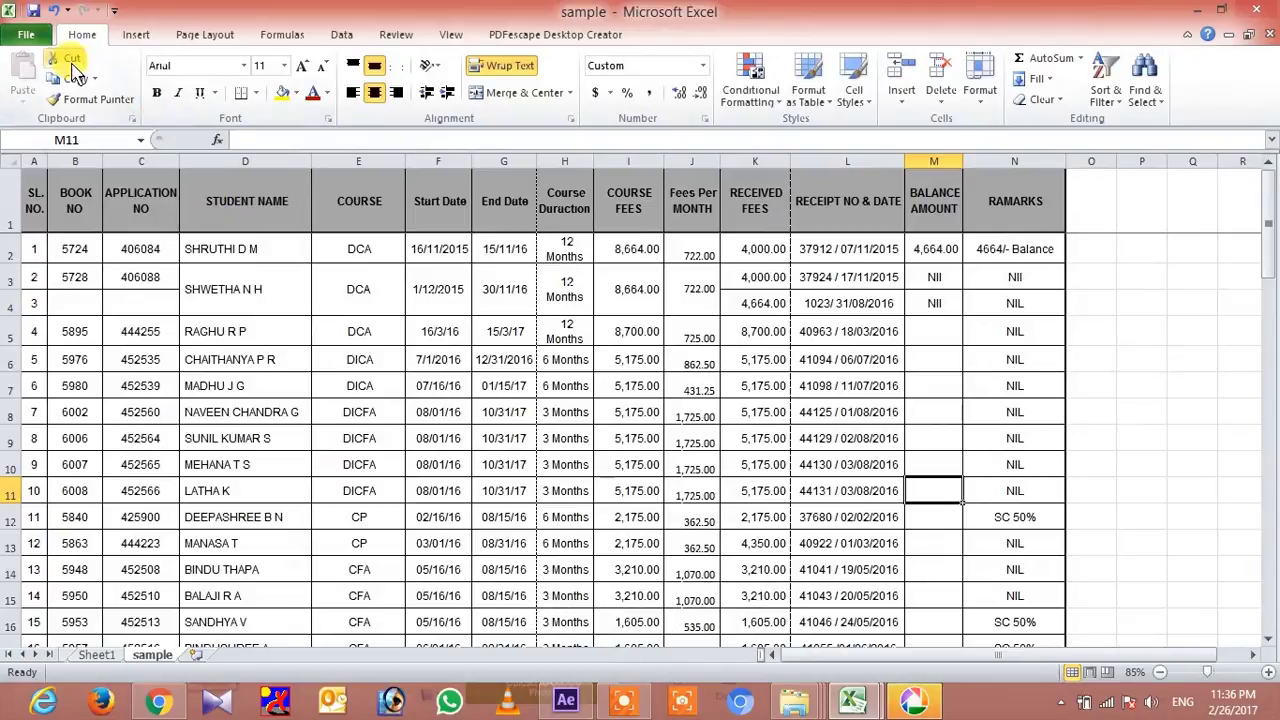
- Switch the student fee register to Page Break Preview to show its printed page boundaries
click(238, 37)
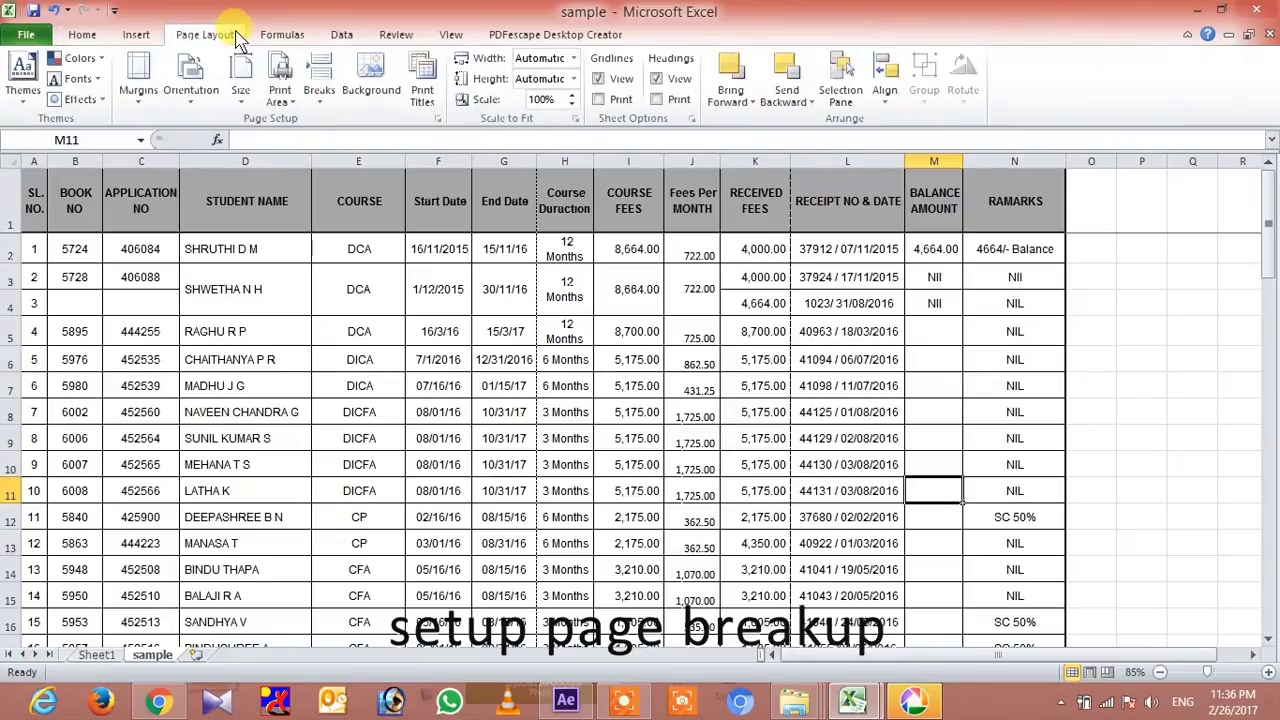
click(441, 40)
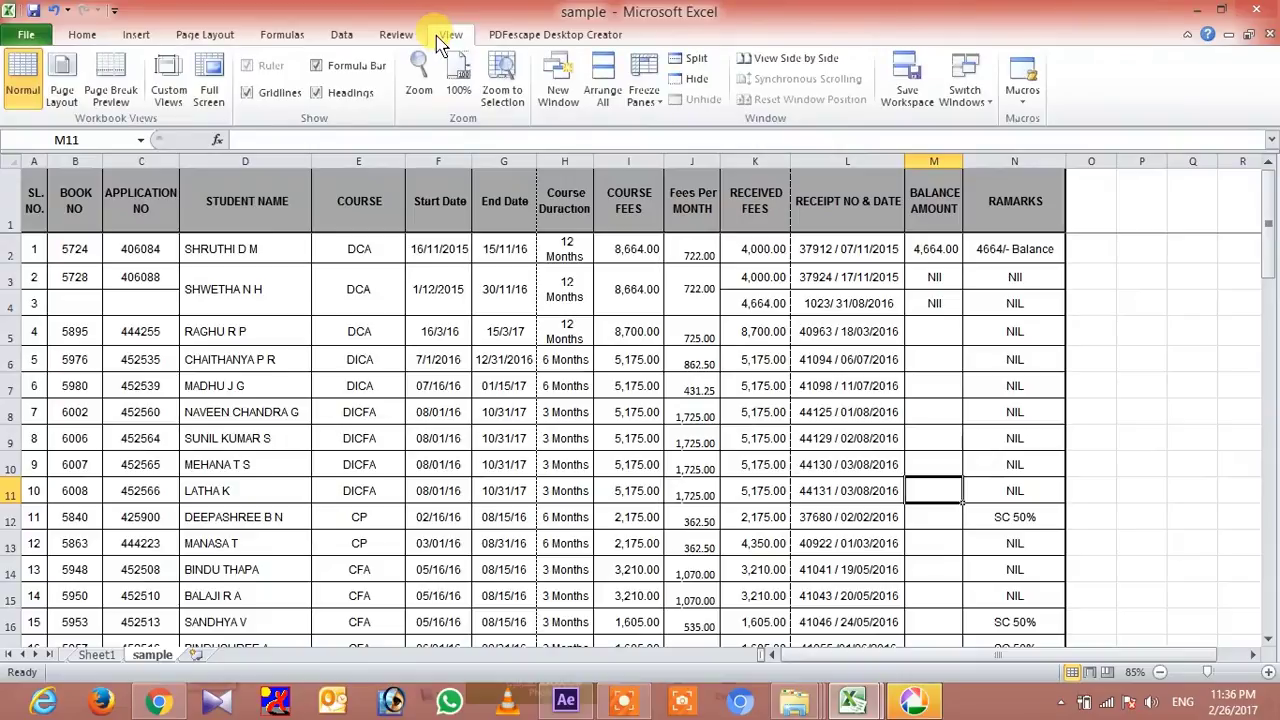
click(109, 99)
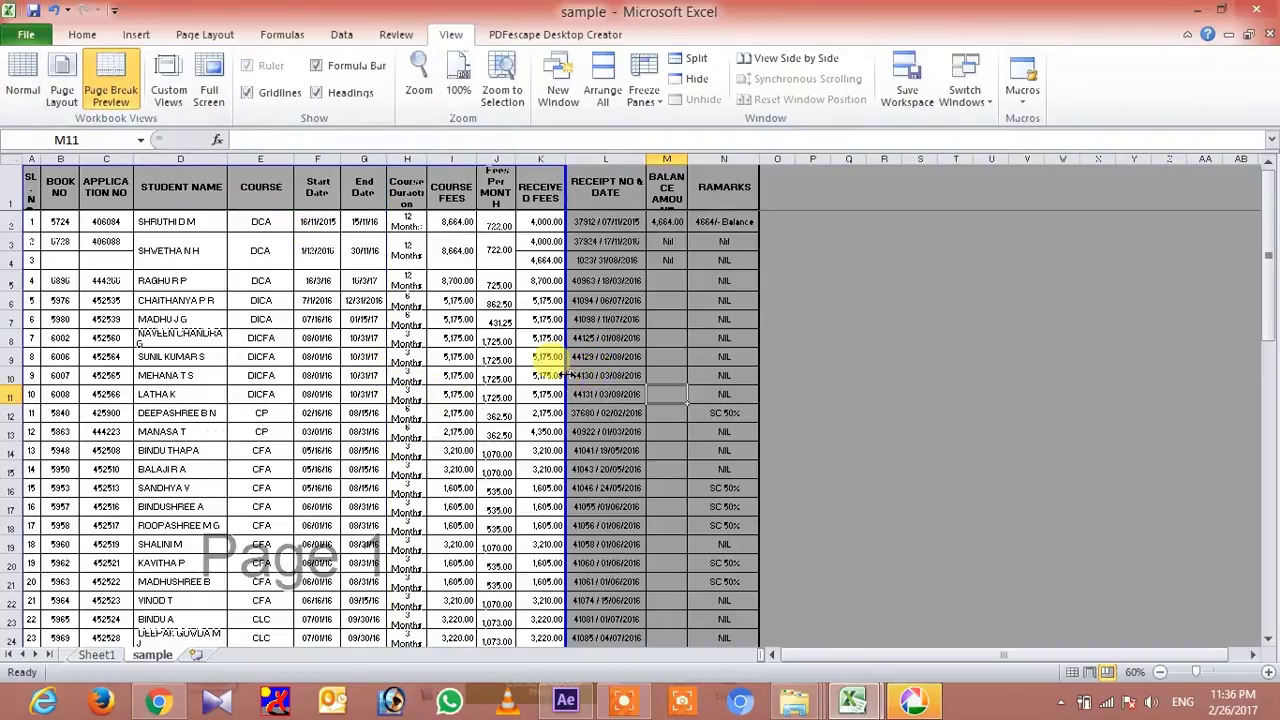
- Extend the print area right through columns L–M and the RAMARKS column
drag(566, 374, 728, 368)
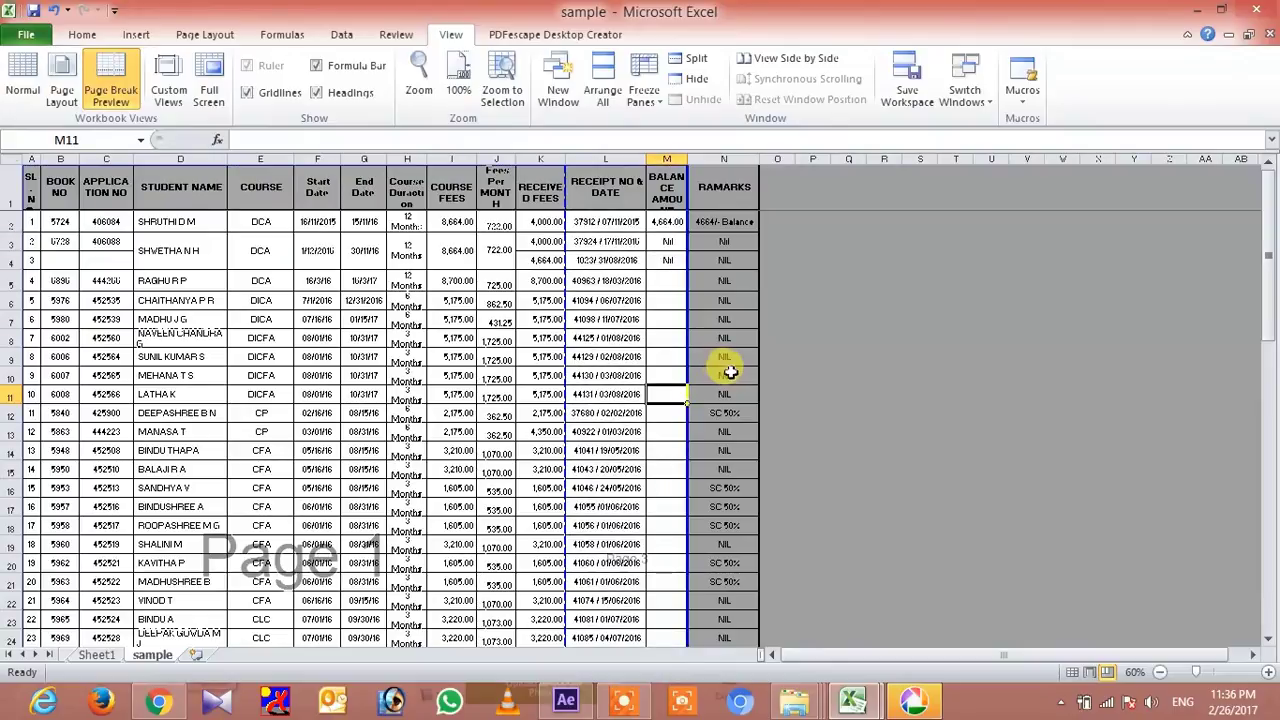
drag(683, 358, 758, 345)
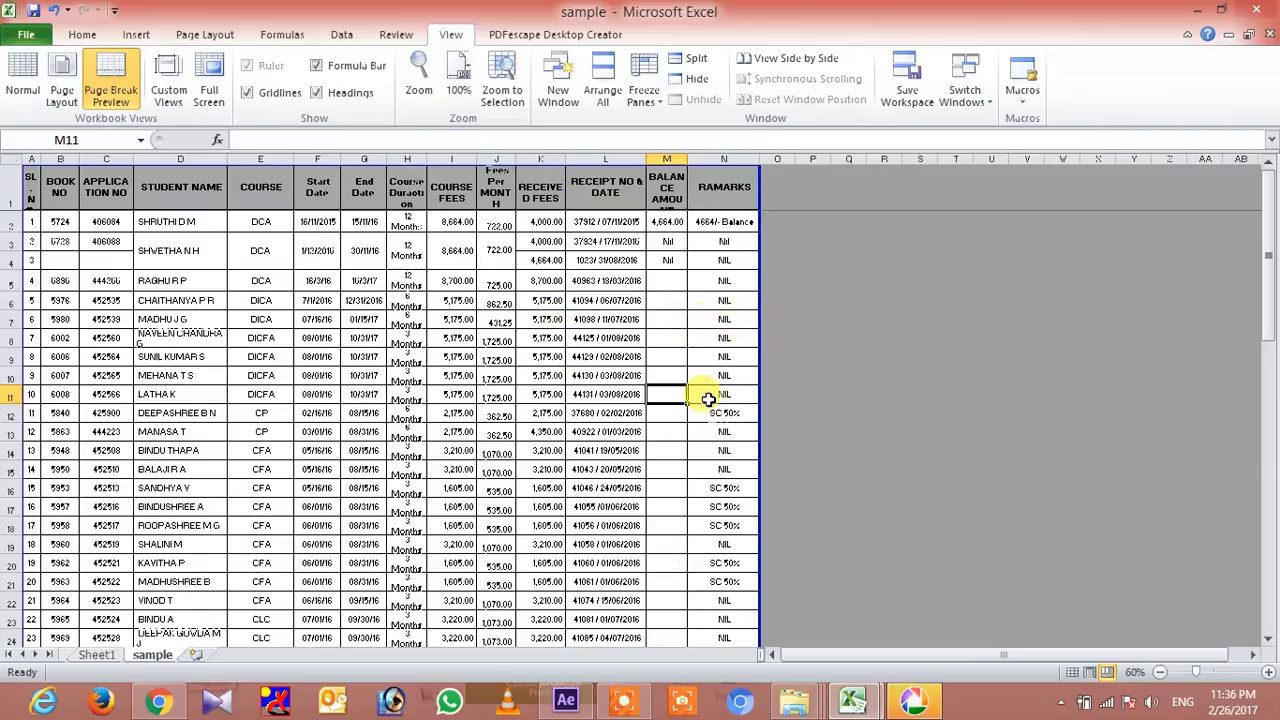
scroll(708, 399, down, 2)
scroll(710, 403, down, 1)
scroll(712, 407, down, 1)
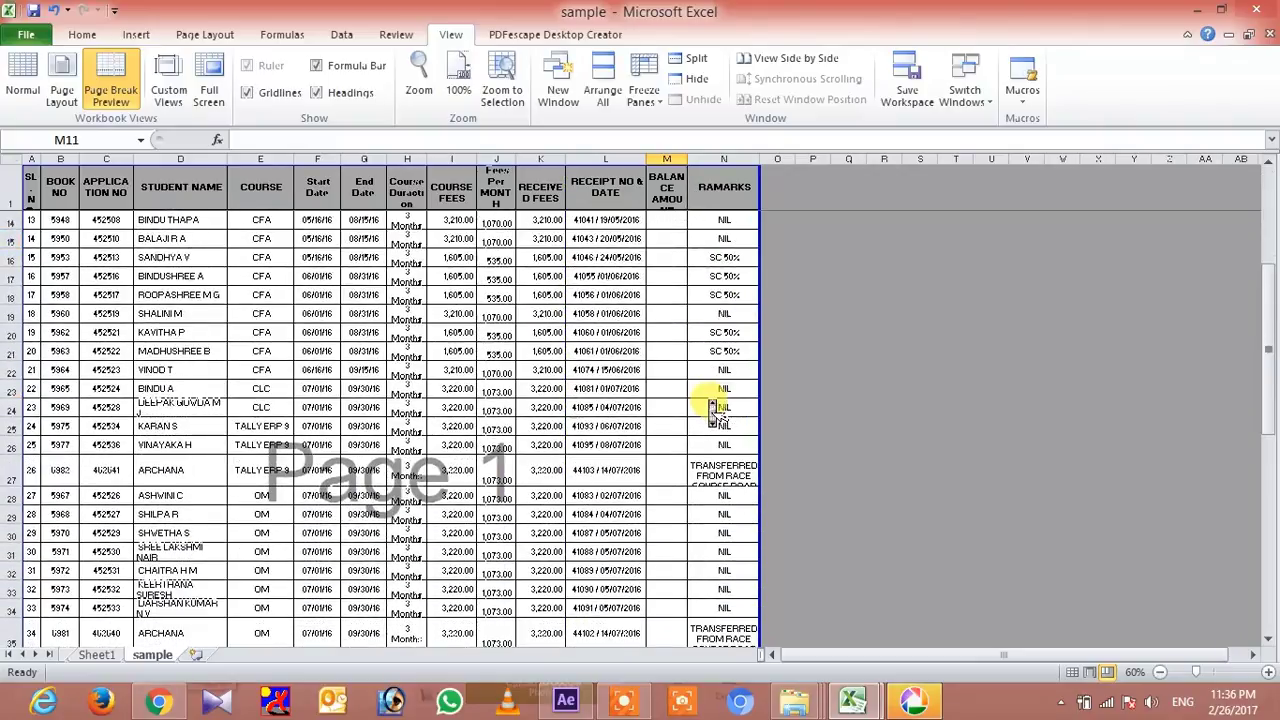
scroll(712, 408, down, 3)
scroll(710, 404, down, 1)
scroll(708, 400, down, 2)
scroll(708, 399, down, 3)
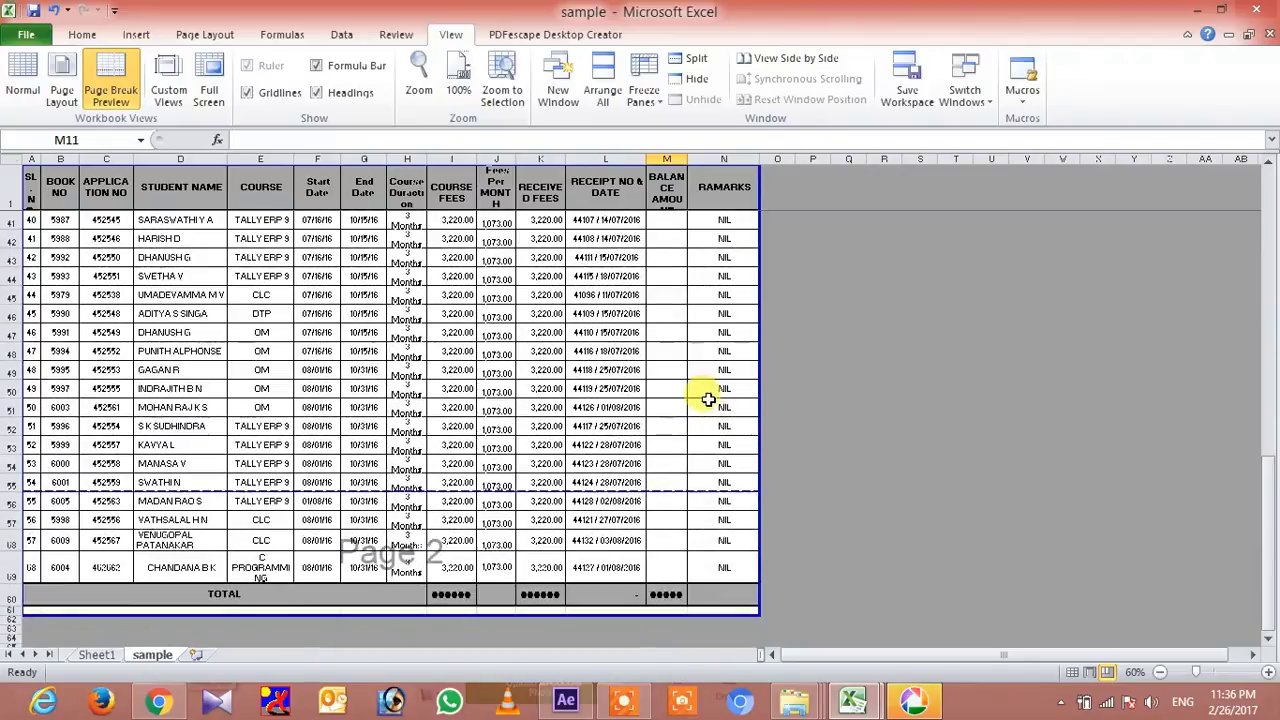
scroll(708, 400, down, 4)
scroll(708, 400, down, 1)
scroll(708, 400, up, 5)
- Drag the horizontal page break up step by step until it sits after row 28
drag(521, 487, 534, 286)
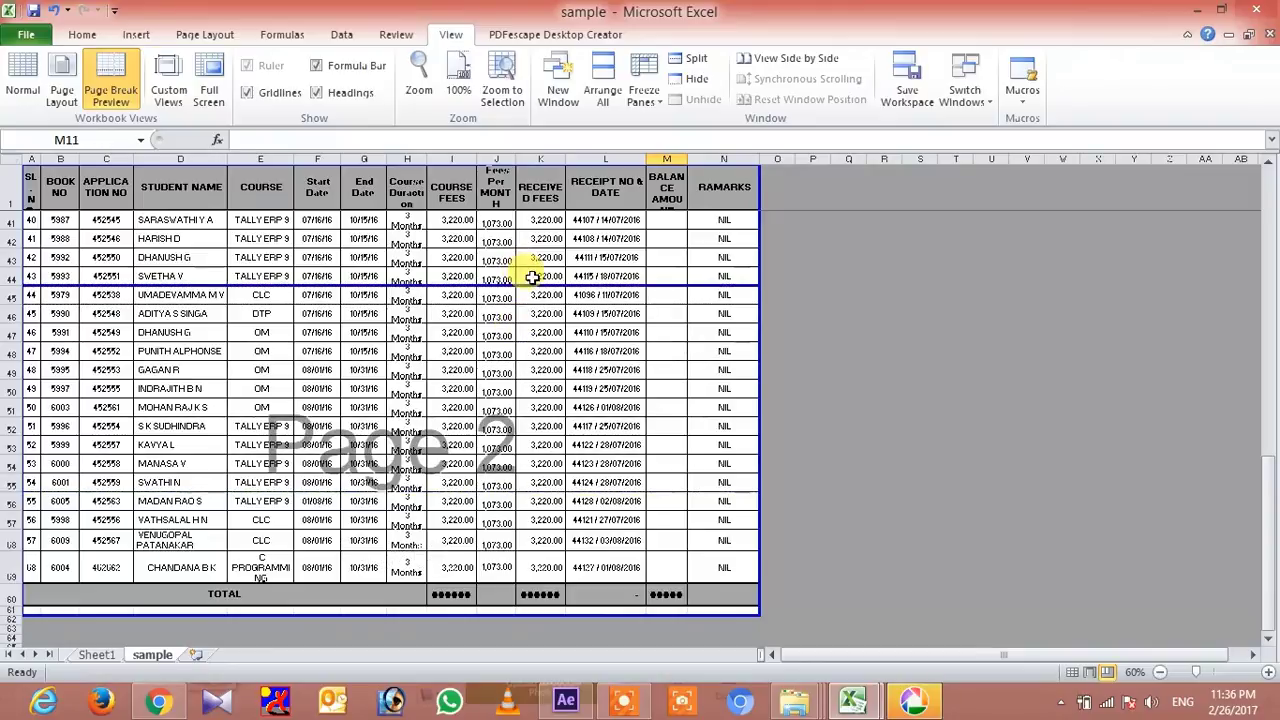
scroll(538, 332, up, 2)
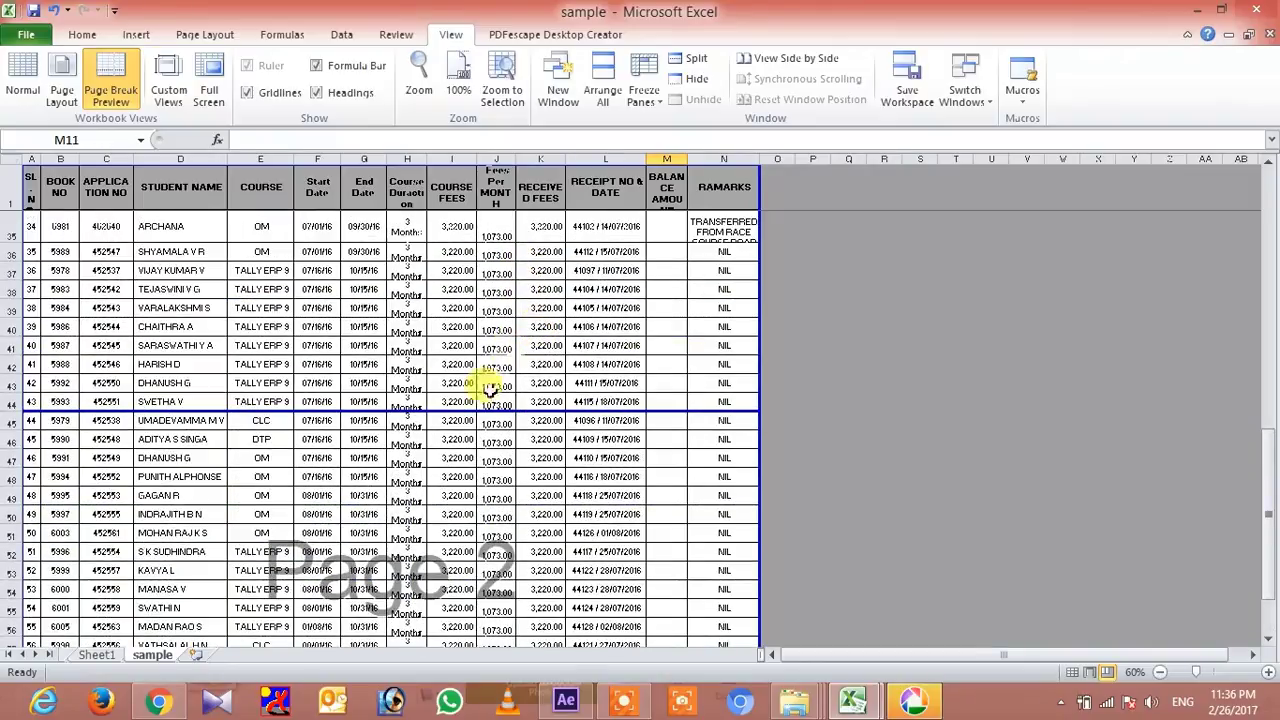
drag(467, 412, 468, 281)
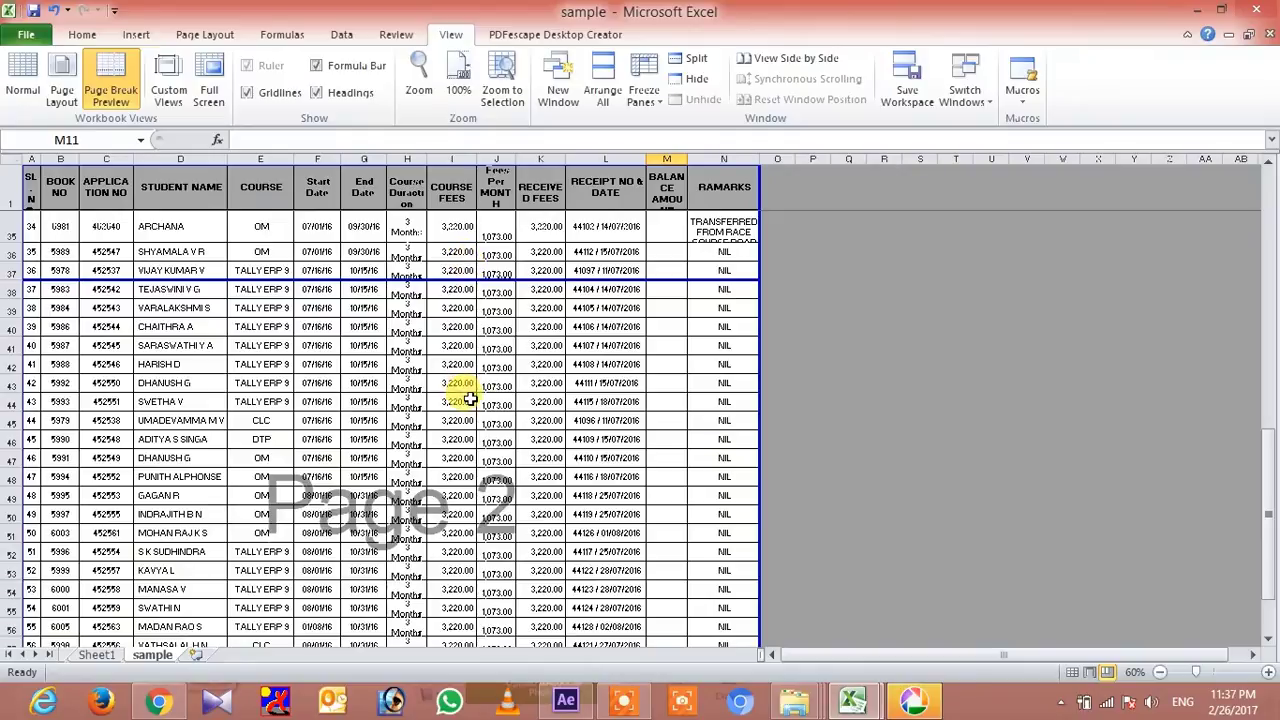
scroll(466, 402, up, 2)
scroll(466, 402, up, 1)
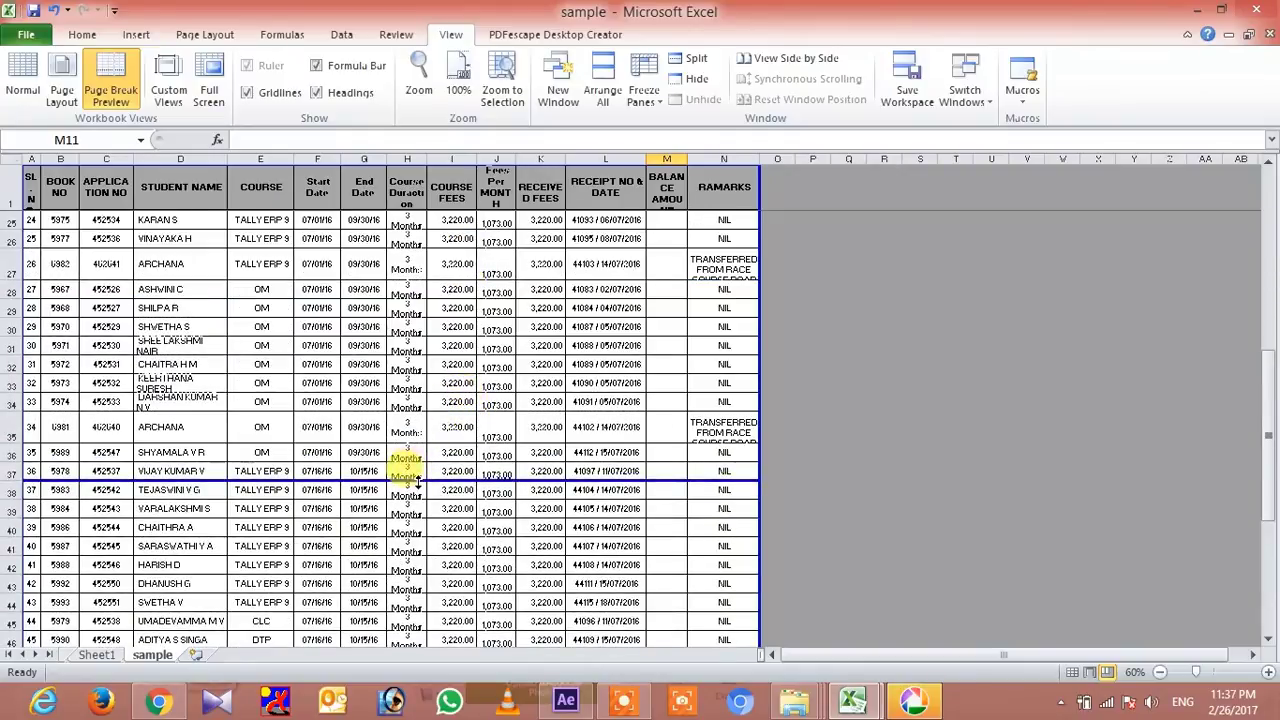
drag(418, 481, 432, 332)
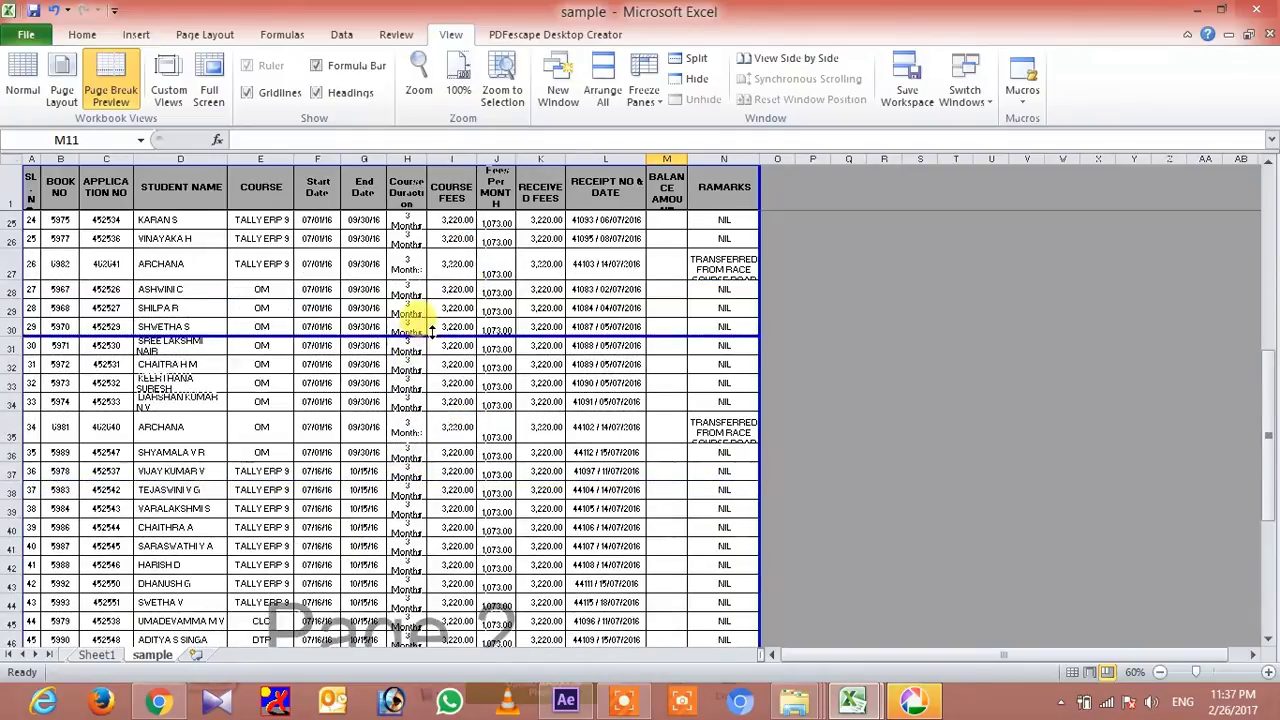
scroll(463, 429, up, 8)
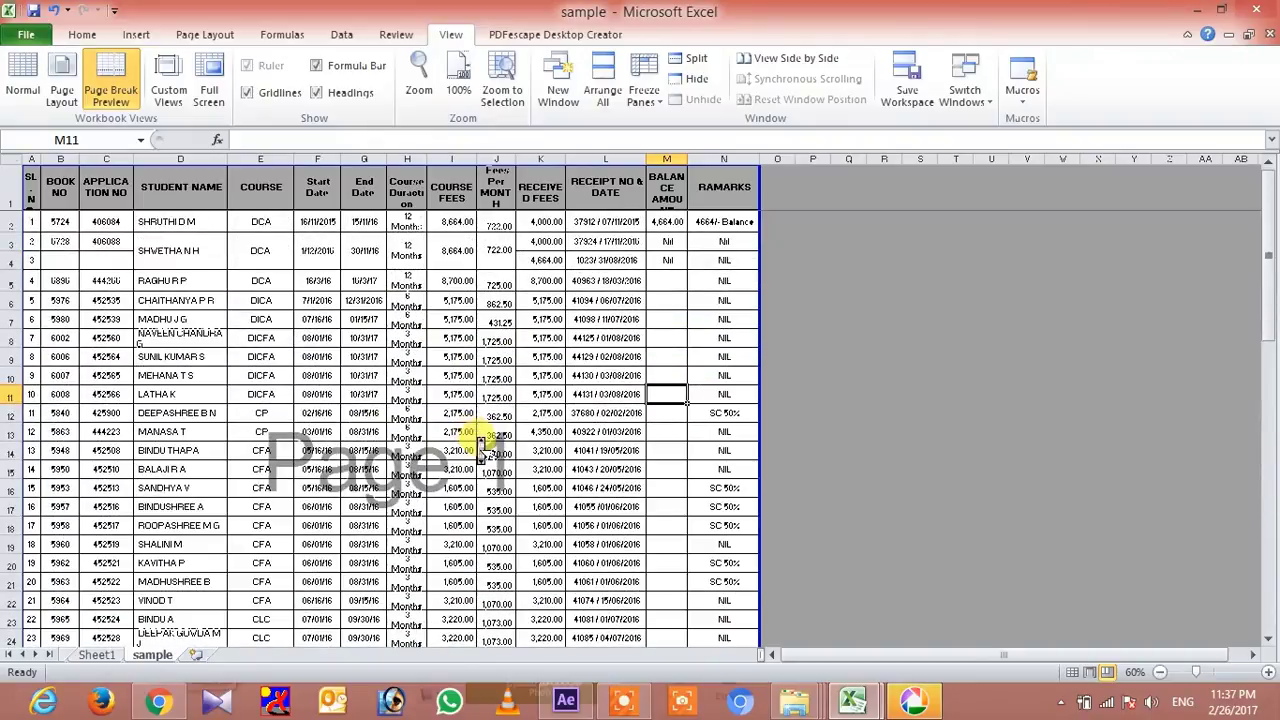
scroll(480, 440, down, 5)
scroll(470, 432, down, 4)
scroll(447, 345, up, 1)
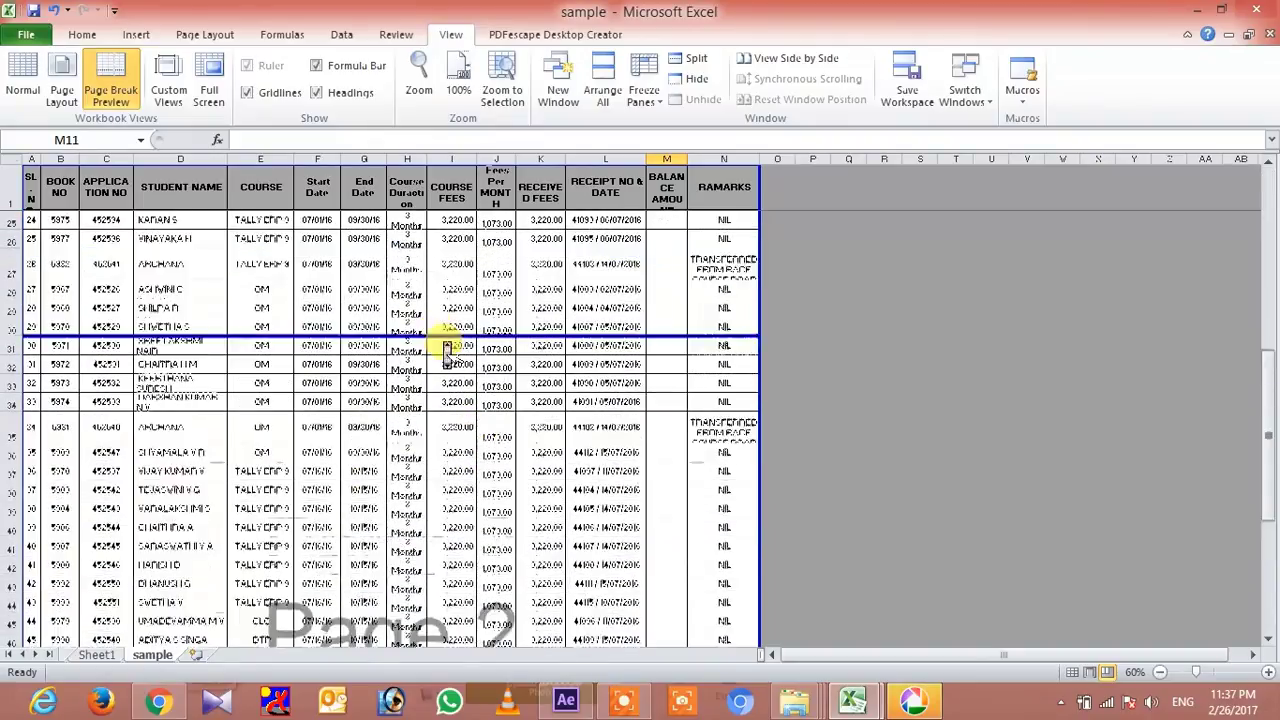
scroll(447, 350, up, 1)
drag(416, 356, 410, 316)
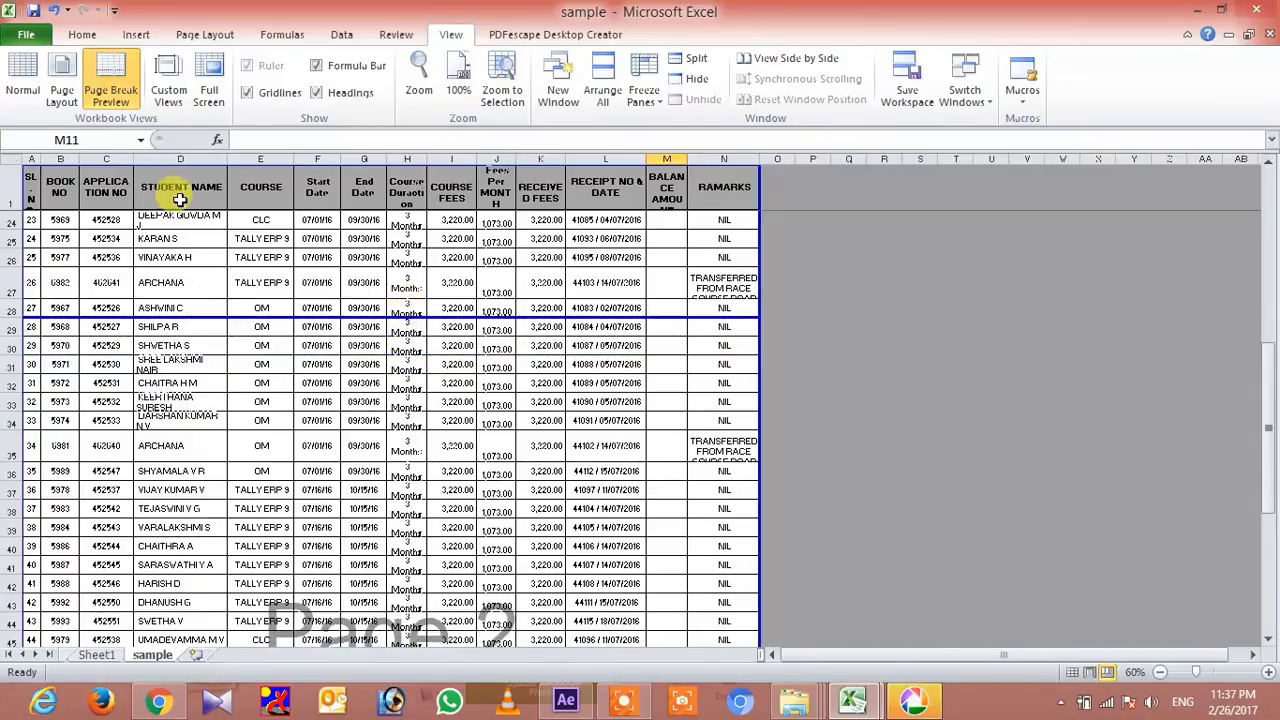
- Open the print preview and look through both printed pages of the fee register
click(26, 36)
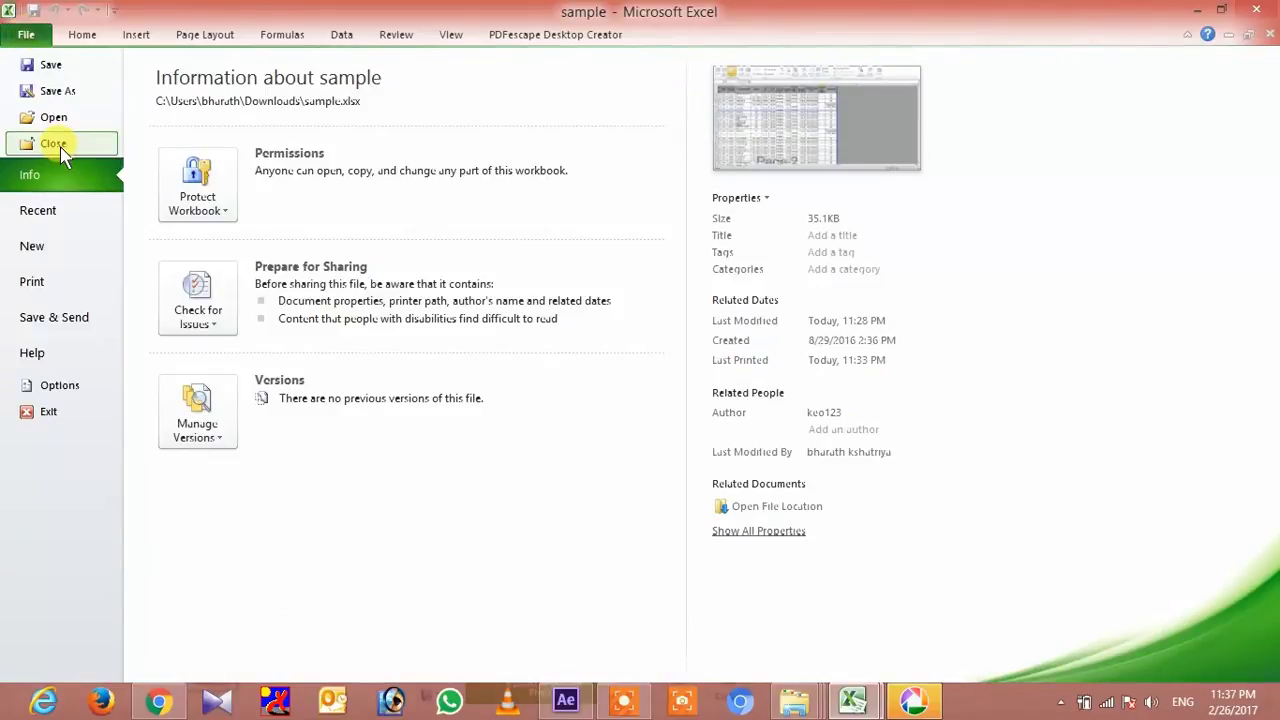
click(61, 284)
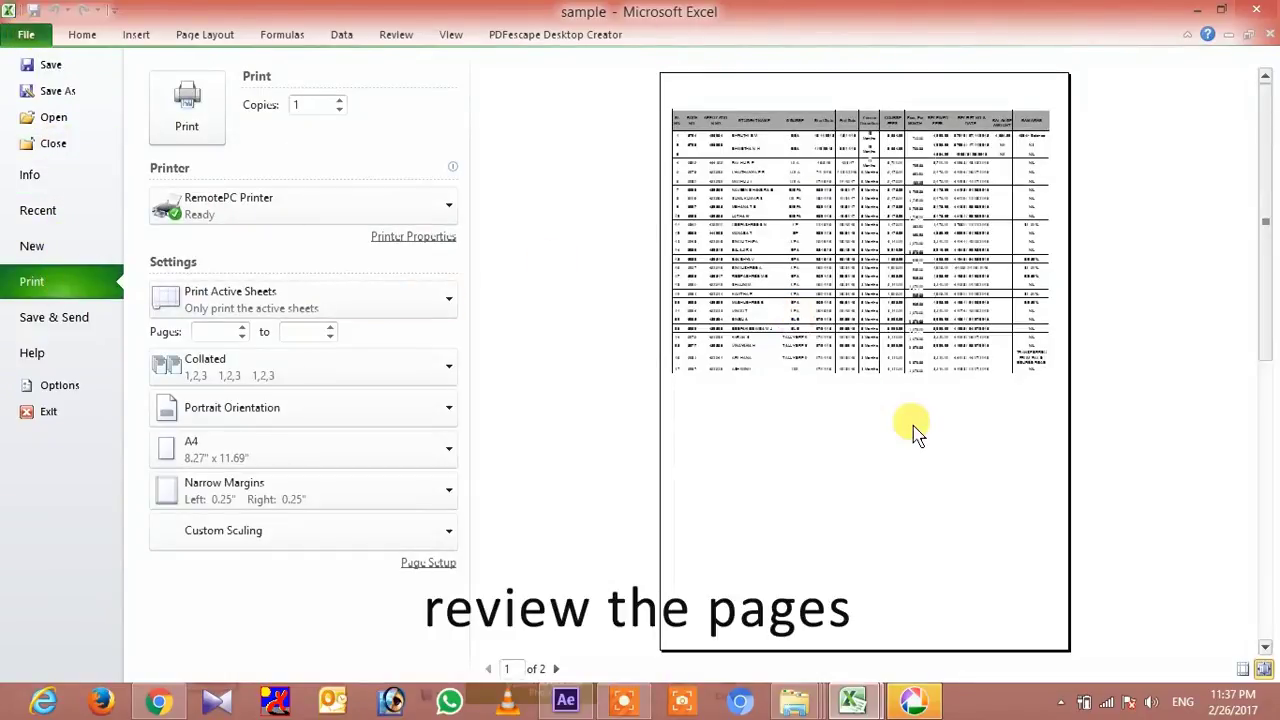
scroll(913, 430, down, 1)
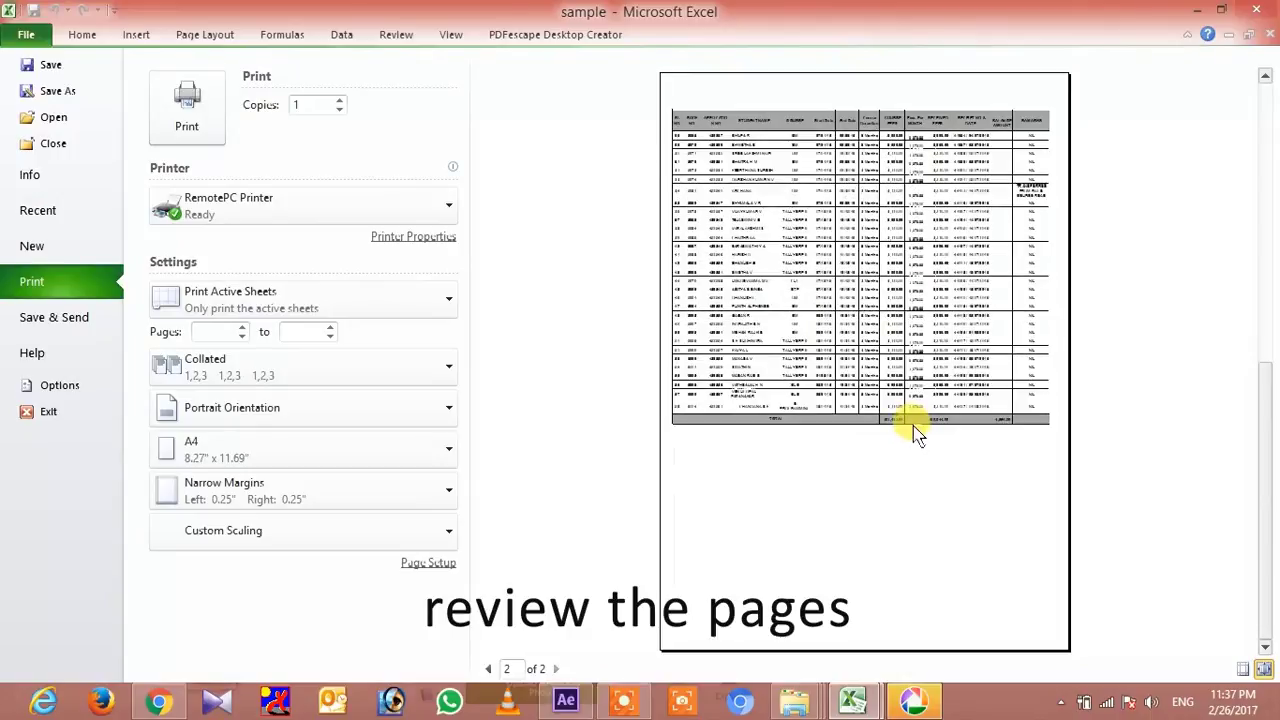
scroll(913, 430, up, 1)
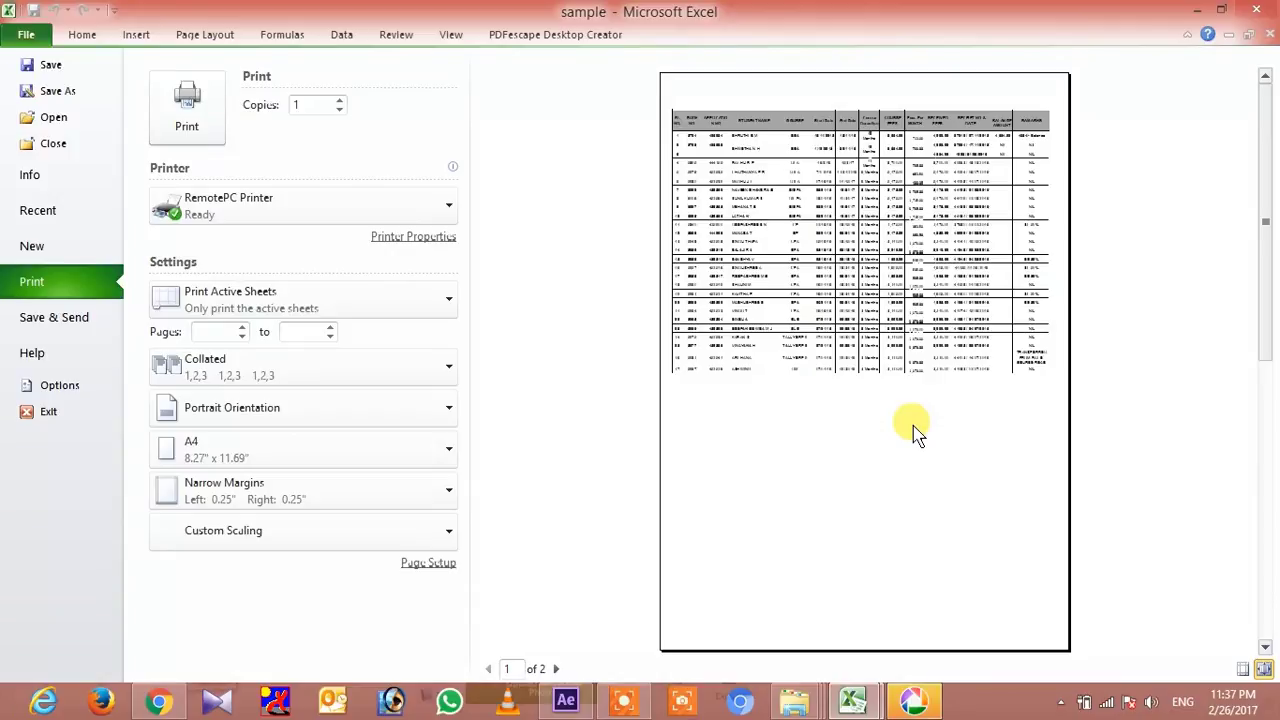
scroll(913, 430, down, 1)
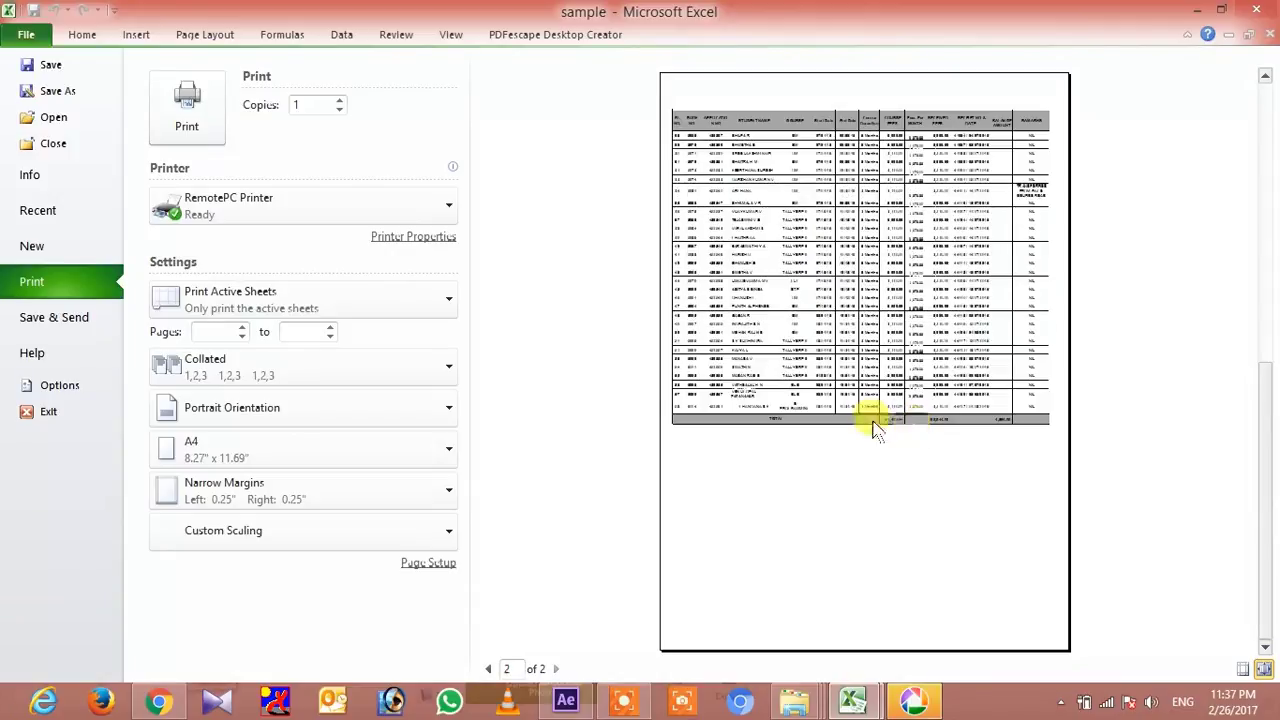
- Change the print orientation from Portrait to Landscape
click(430, 416)
click(408, 490)
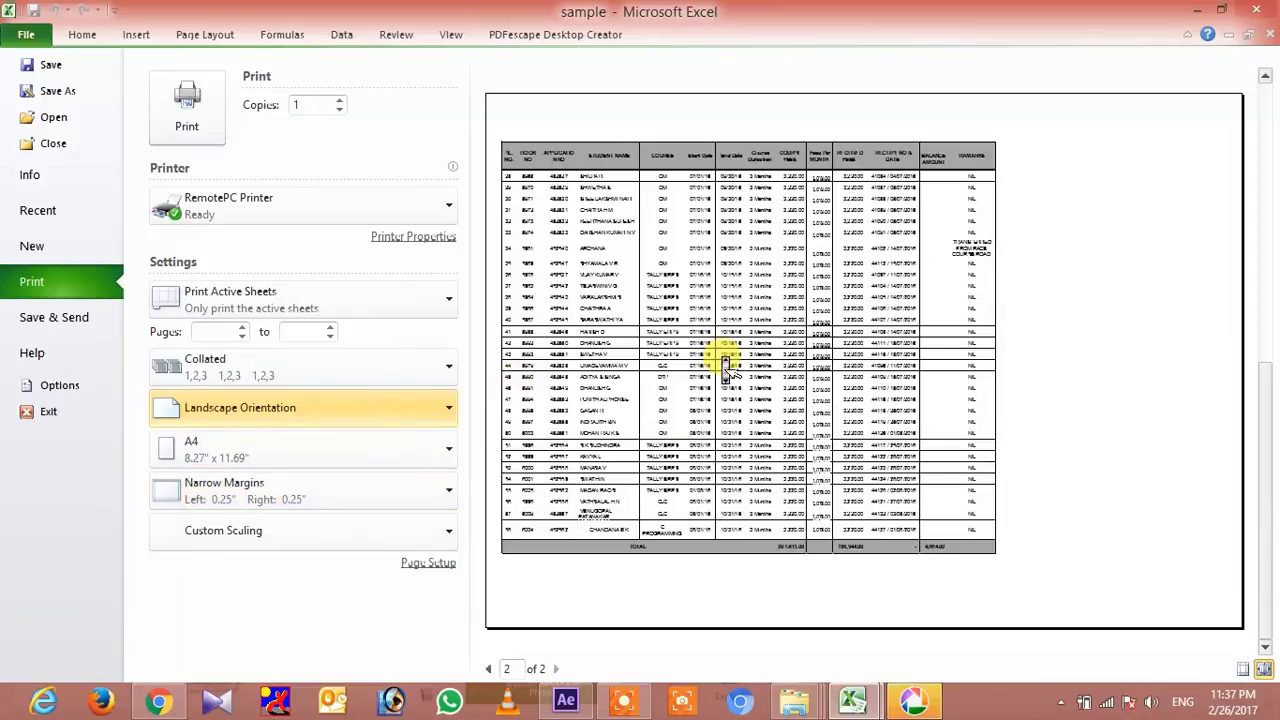
scroll(727, 365, up, 1)
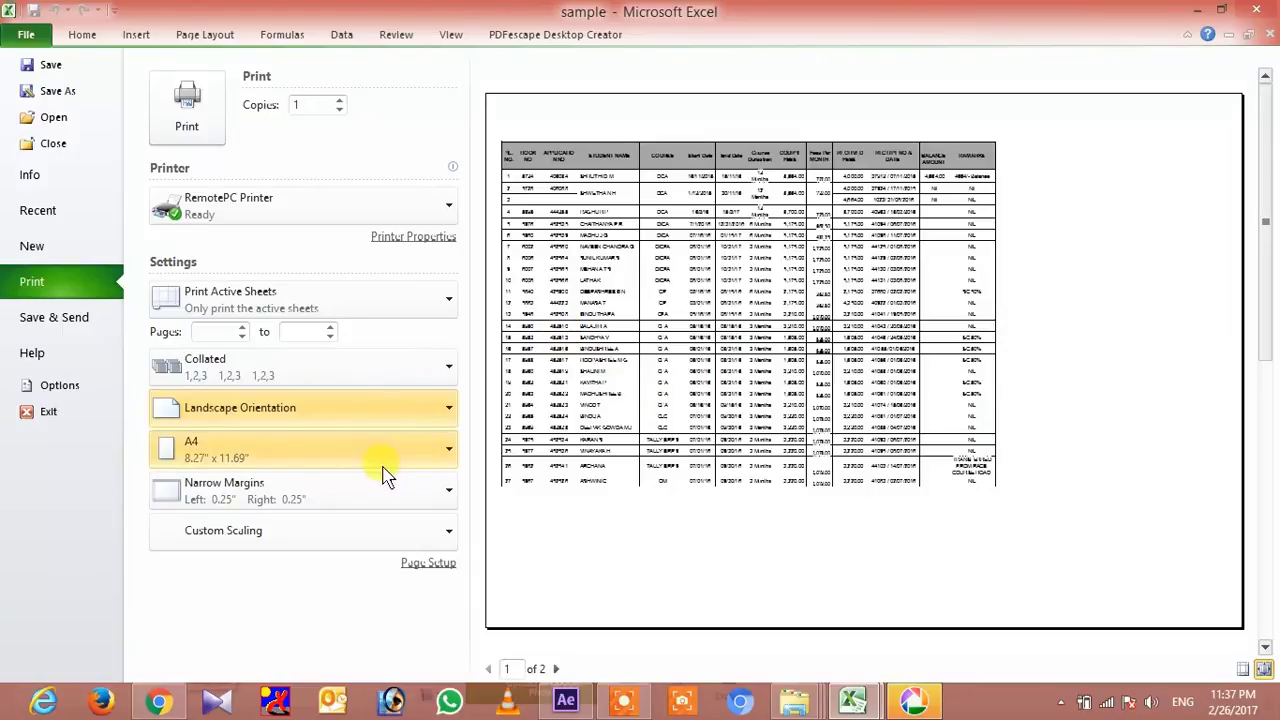
- Set the Page Setup scaling to adjust to 70% of normal size
click(418, 566)
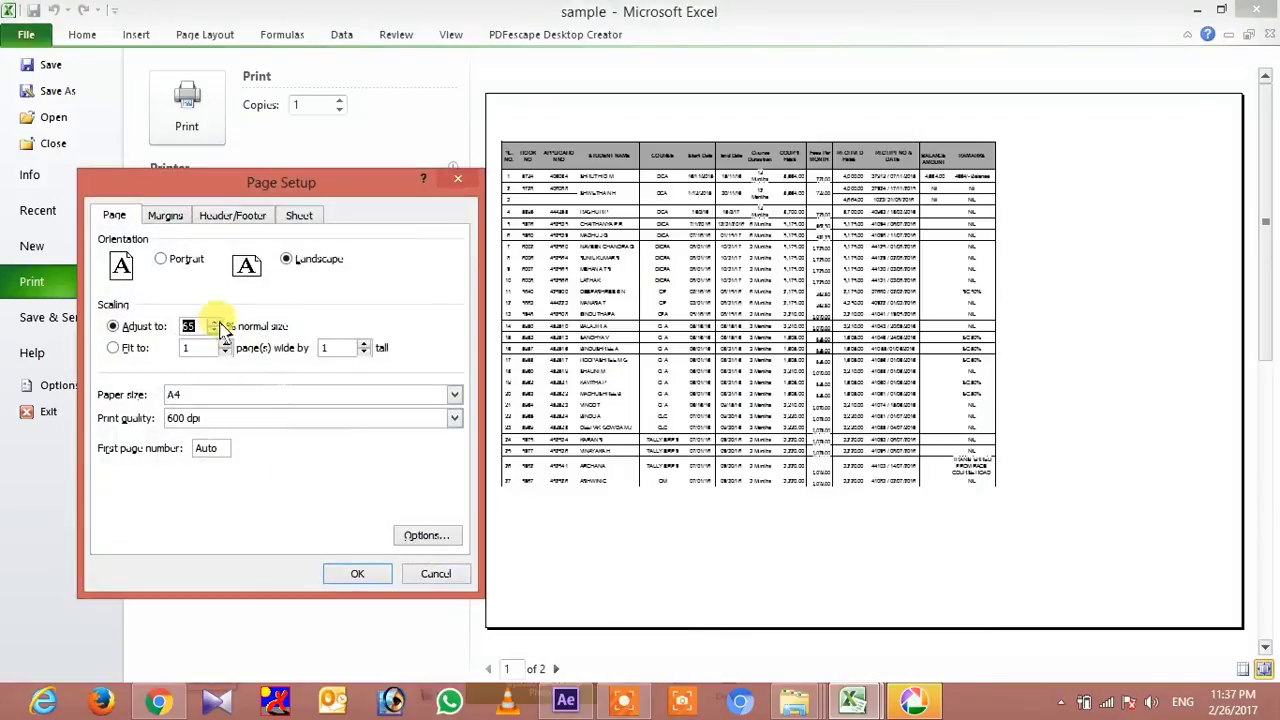
click(359, 578)
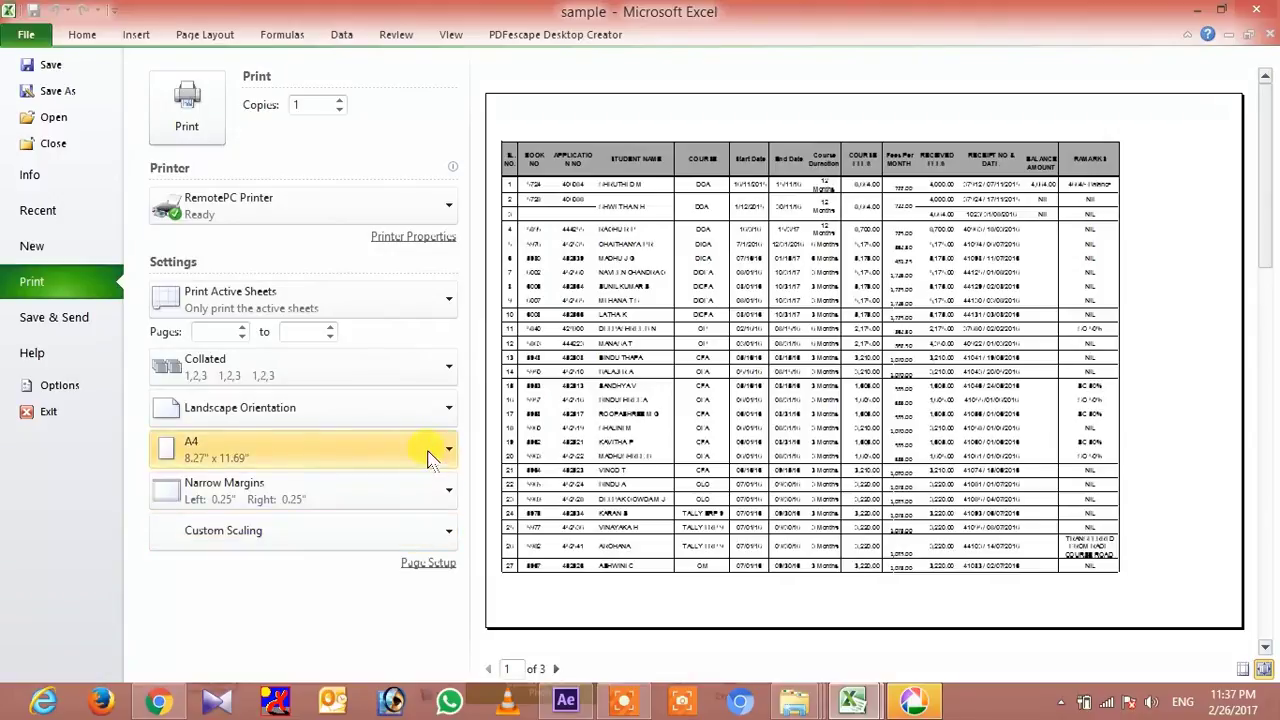
click(427, 565)
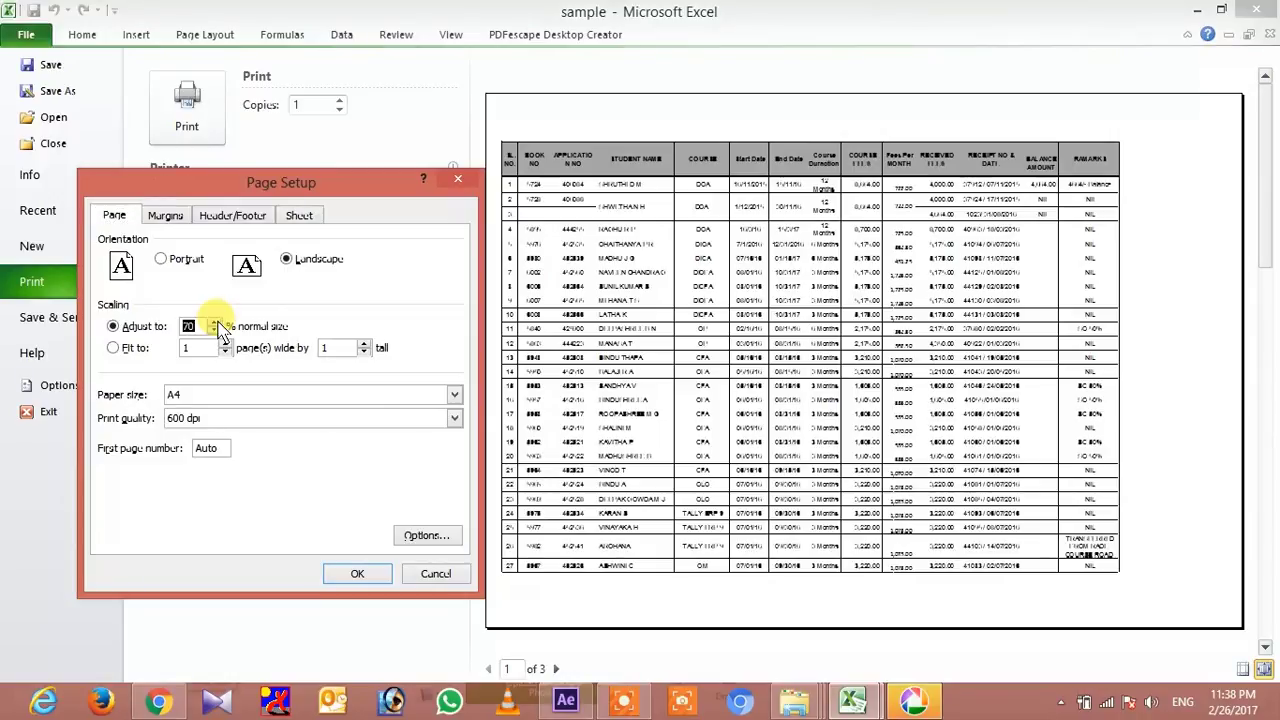
click(360, 575)
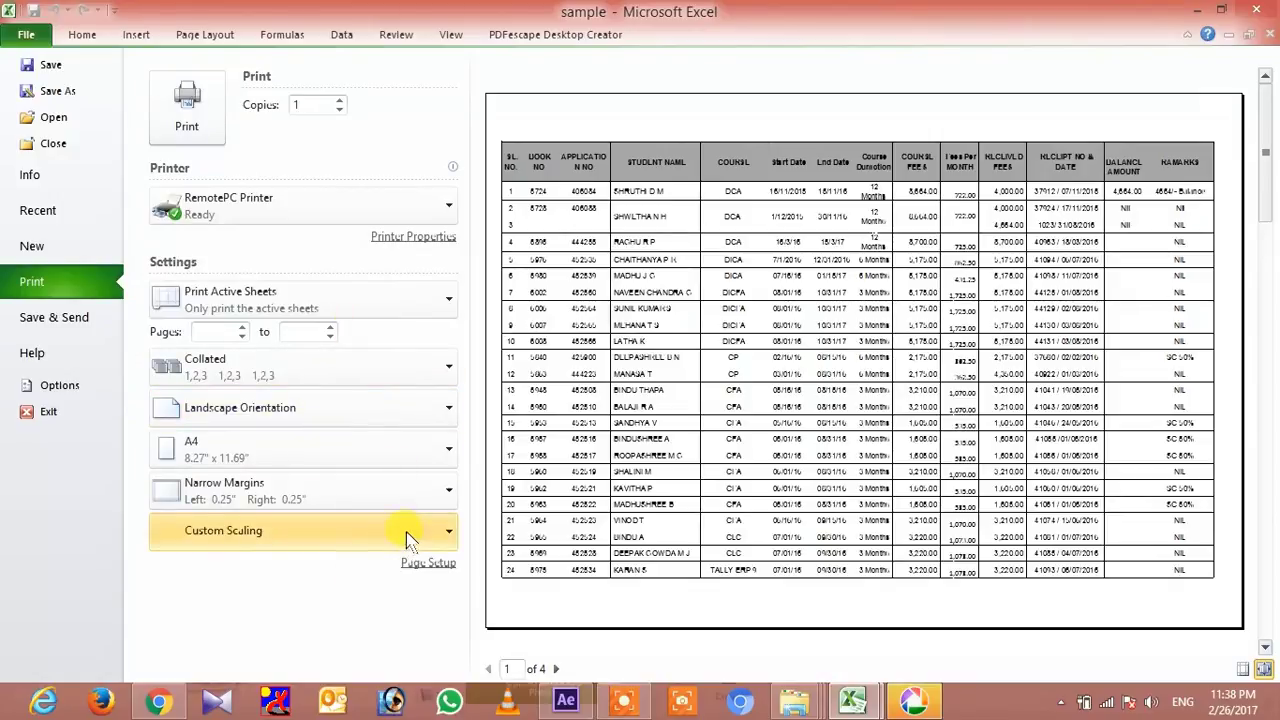
scroll(604, 530, down, 1)
- Scroll through print preview pages 1–4, then go back to the worksheet's Page Break Preview
scroll(605, 530, down, 1)
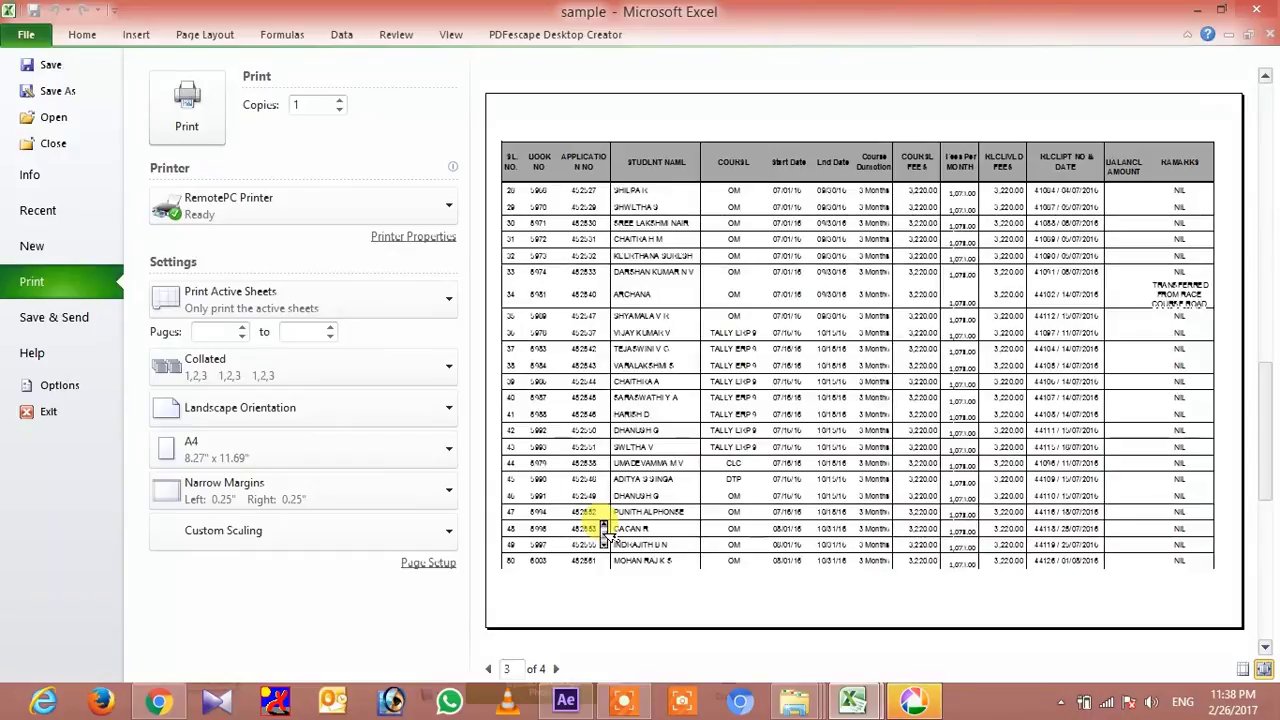
scroll(604, 530, down, 1)
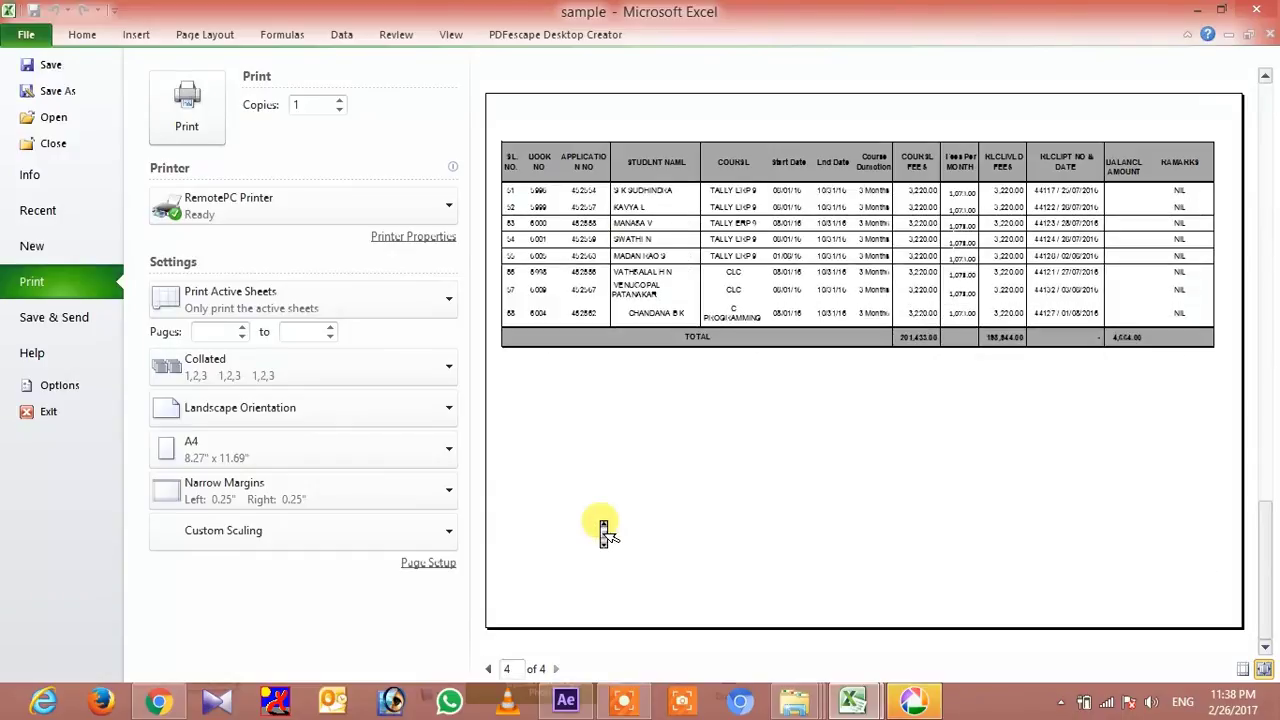
scroll(604, 530, up, 1)
scroll(604, 530, up, 1)
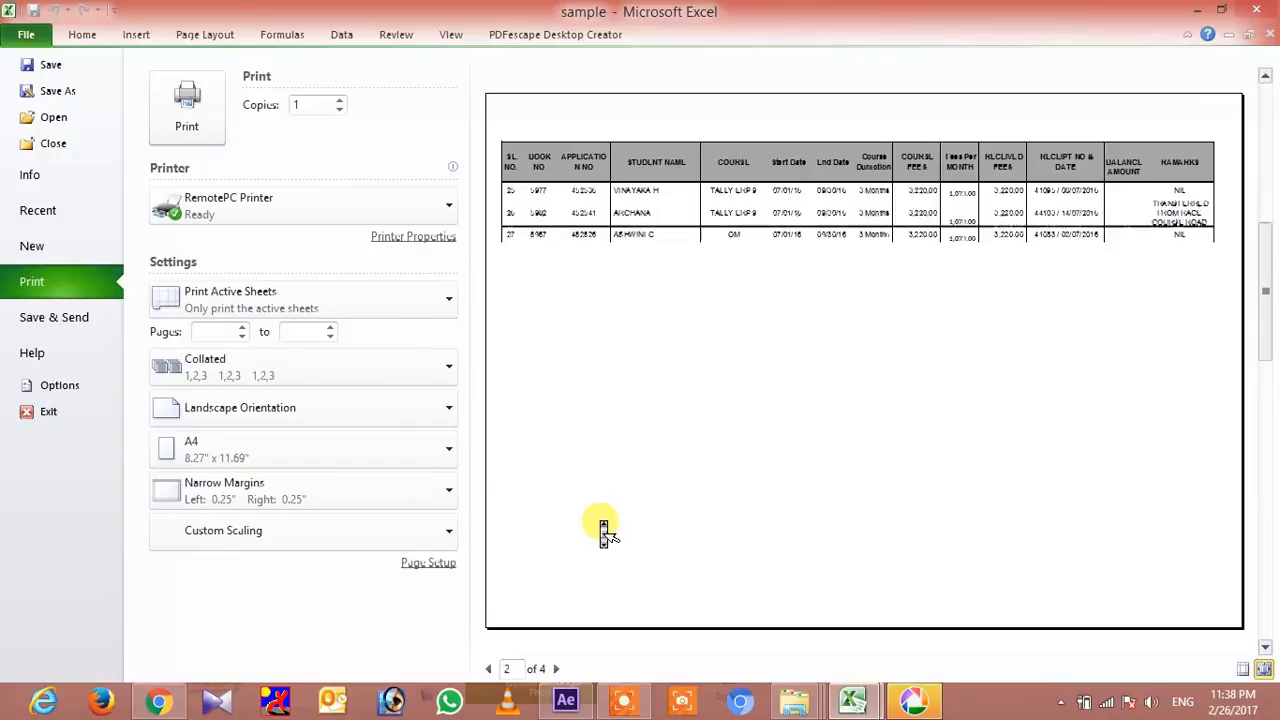
scroll(604, 530, up, 1)
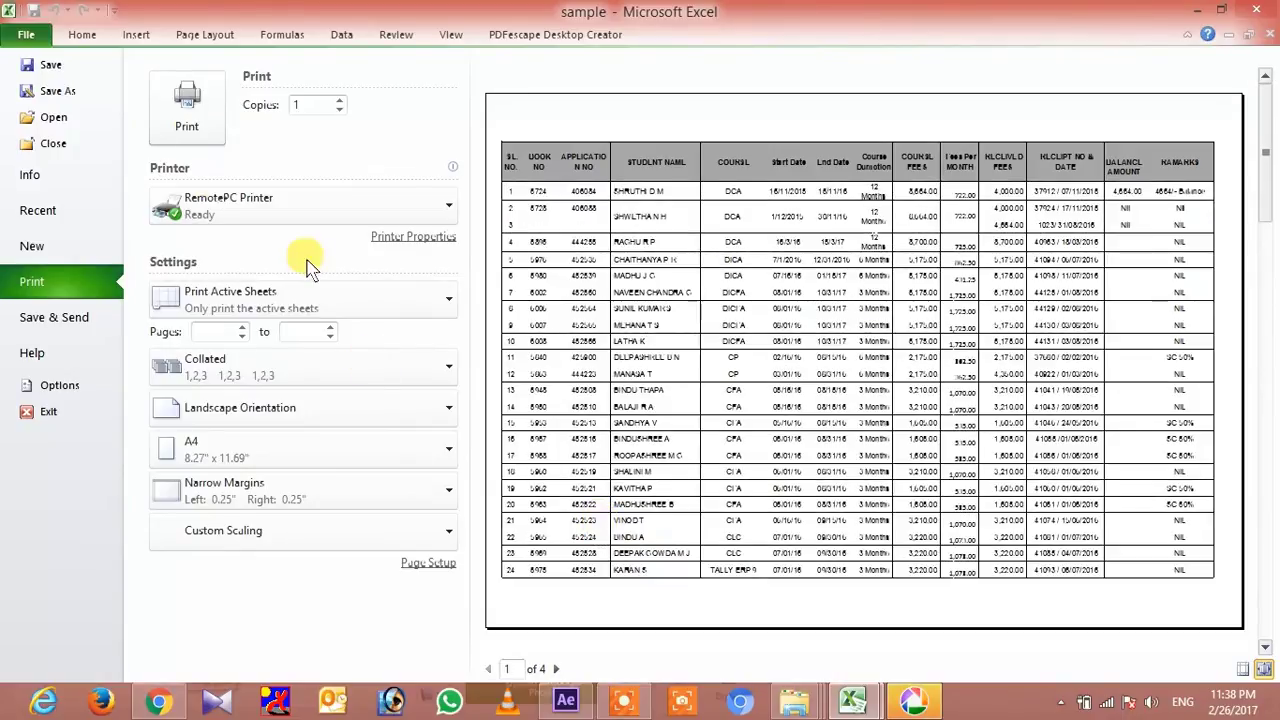
click(88, 38)
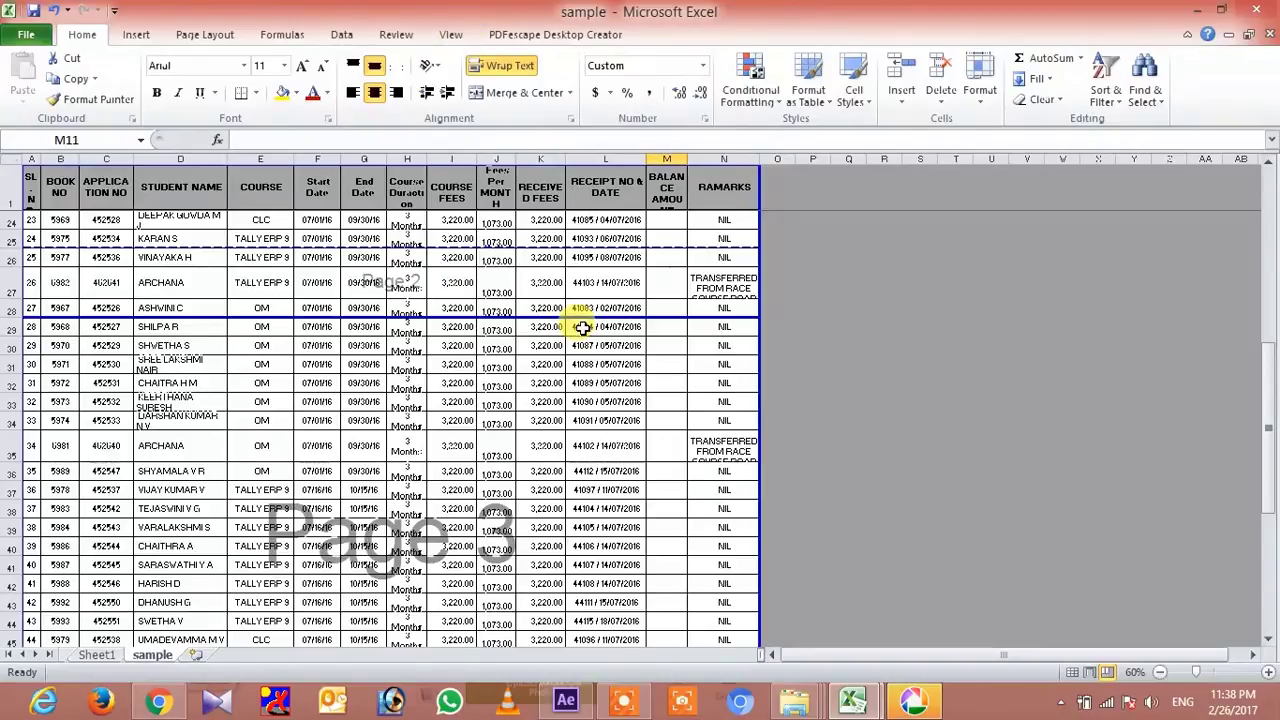
- Drag the page breaks lower so a break sits after row 51
mouse_move(566, 318)
mouse_down()
mouse_move(576, 432)
mouse_move(560, 600)
mouse_up()
scroll(572, 628, up, 5)
scroll(570, 625, up, 2)
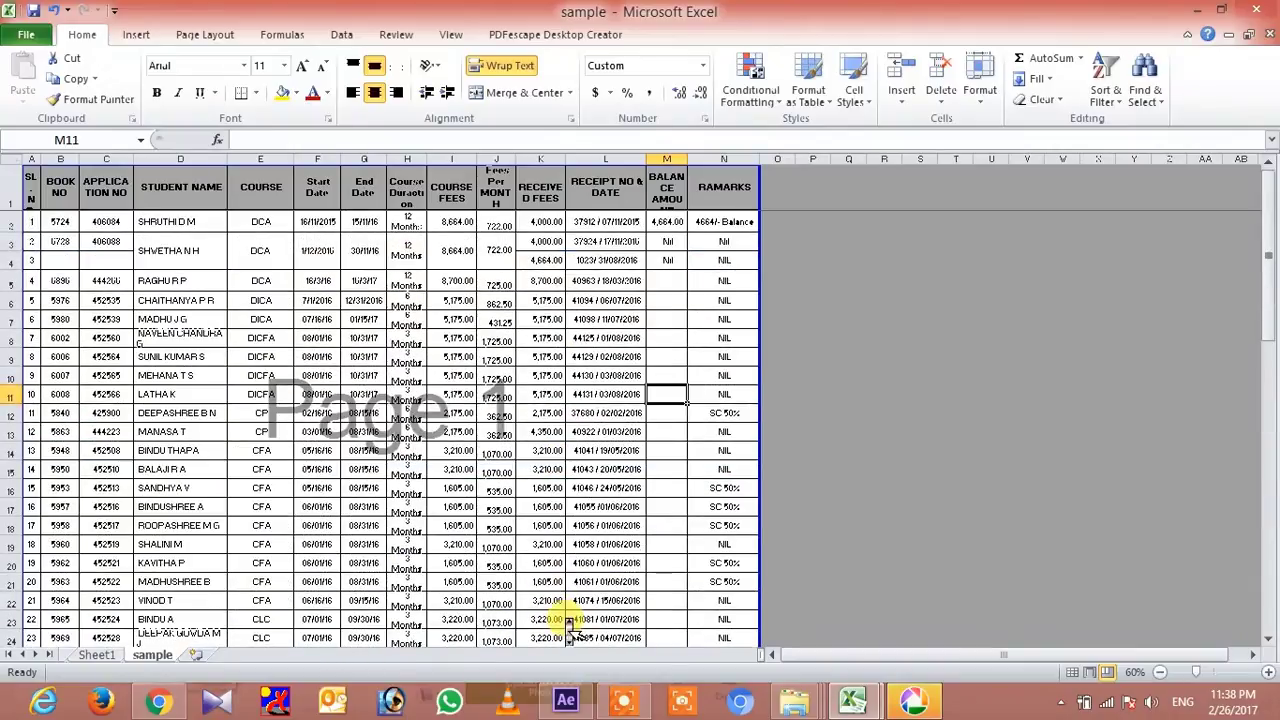
scroll(568, 620, down, 7)
scroll(565, 617, down, 4)
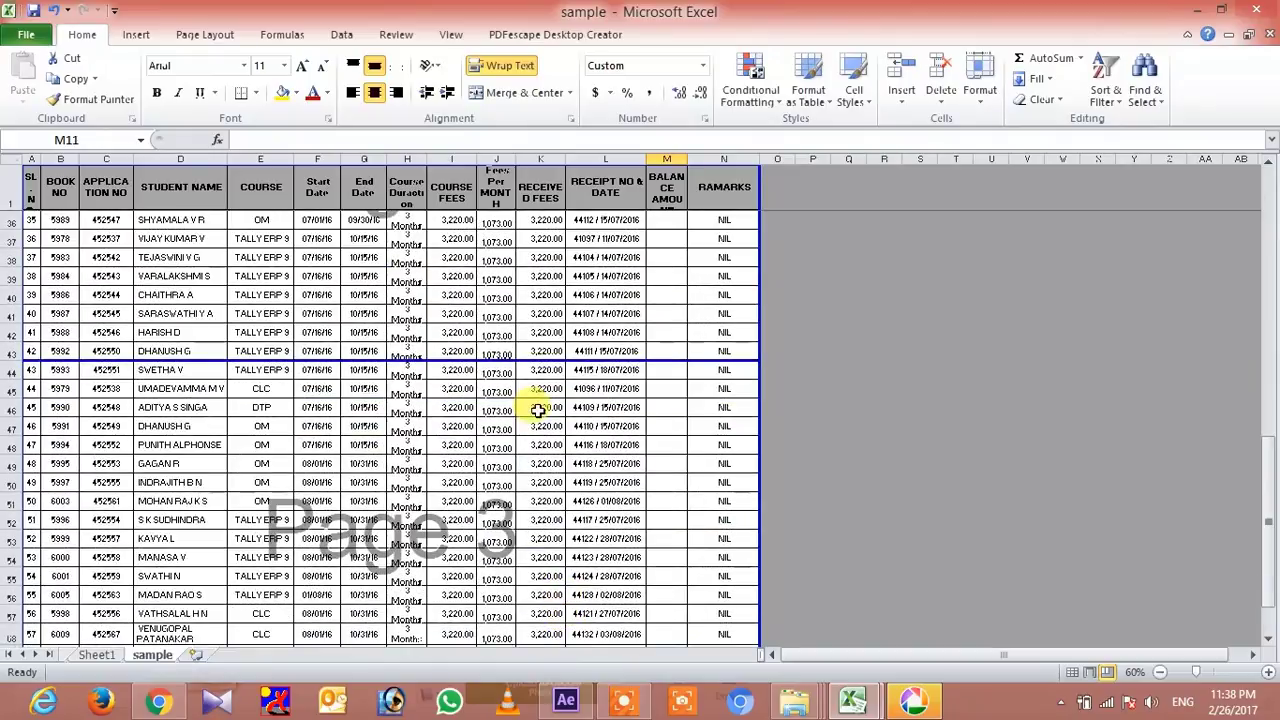
drag(516, 360, 518, 526)
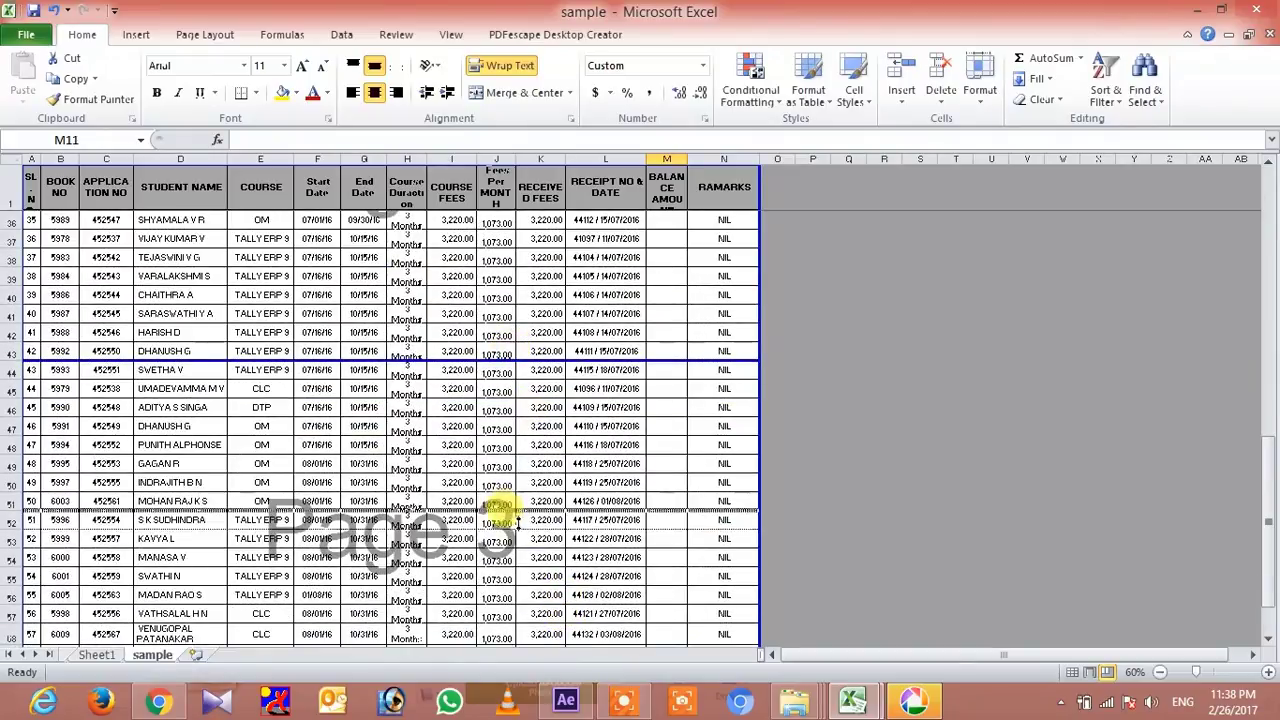
scroll(518, 524, down, 5)
scroll(518, 524, up, 3)
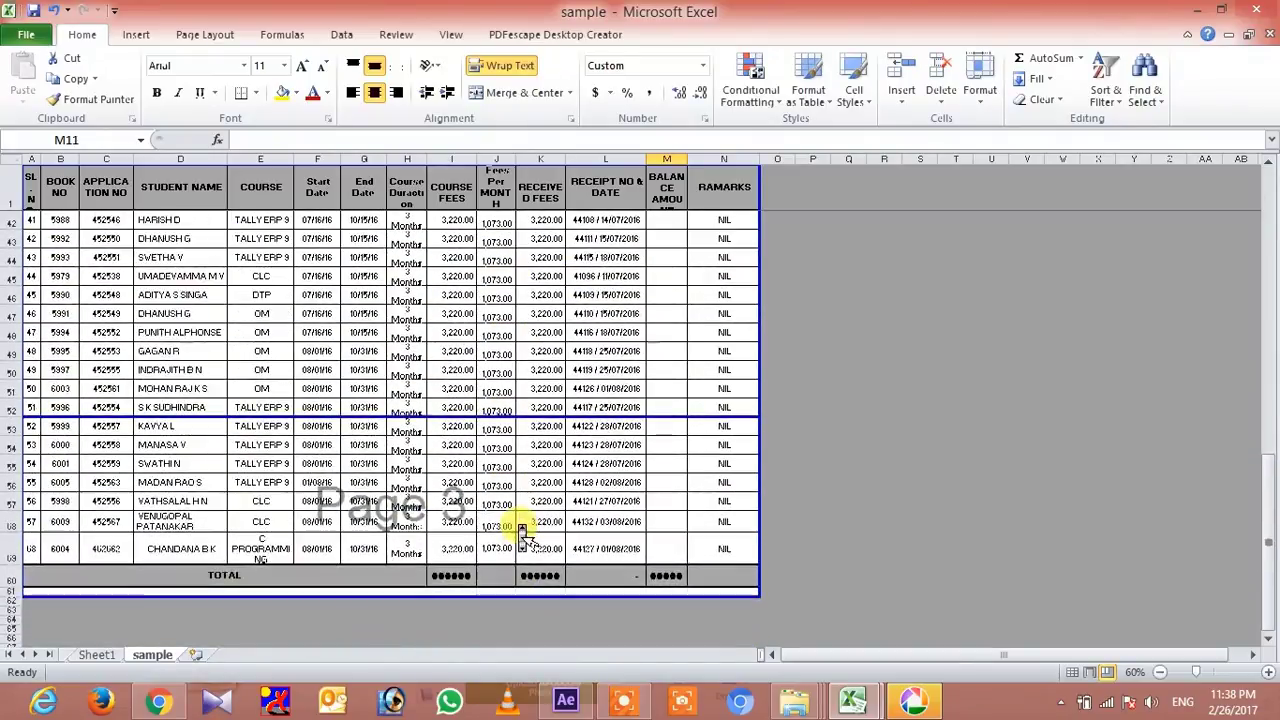
scroll(518, 524, up, 6)
scroll(518, 524, up, 5)
scroll(514, 516, up, 3)
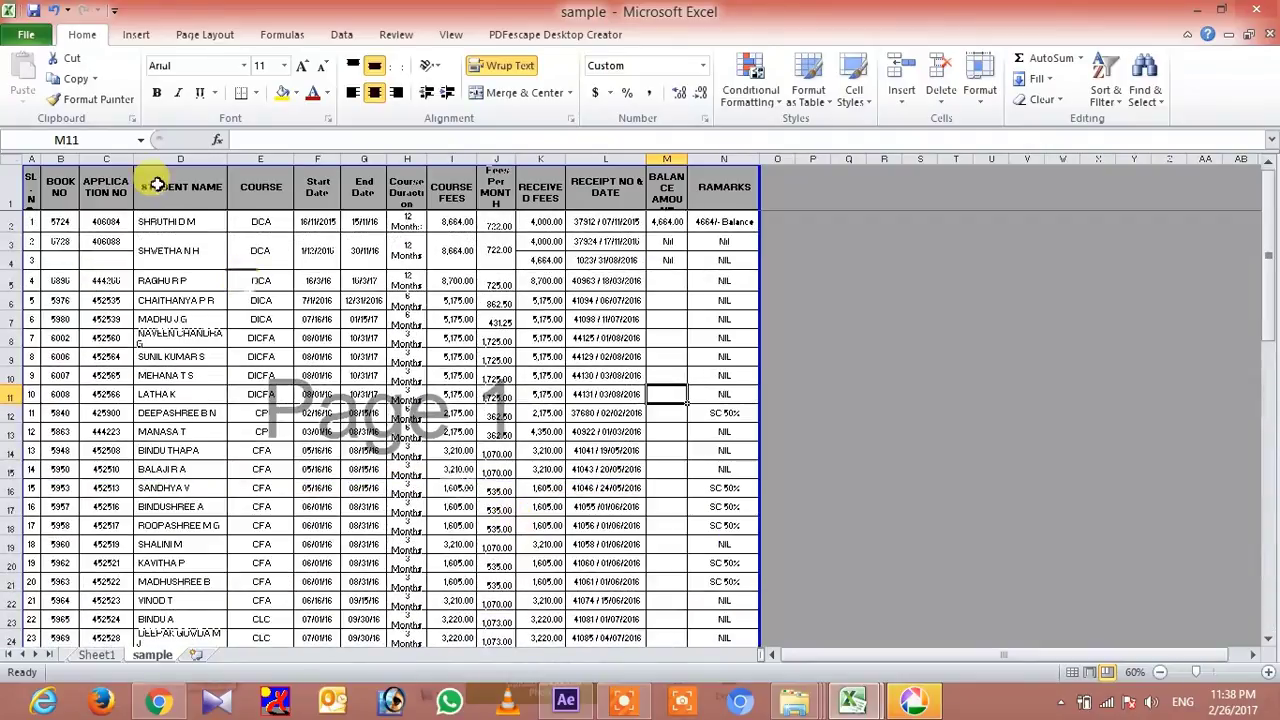
- Check in the print preview that the register now spans 3 landscape pages
click(30, 38)
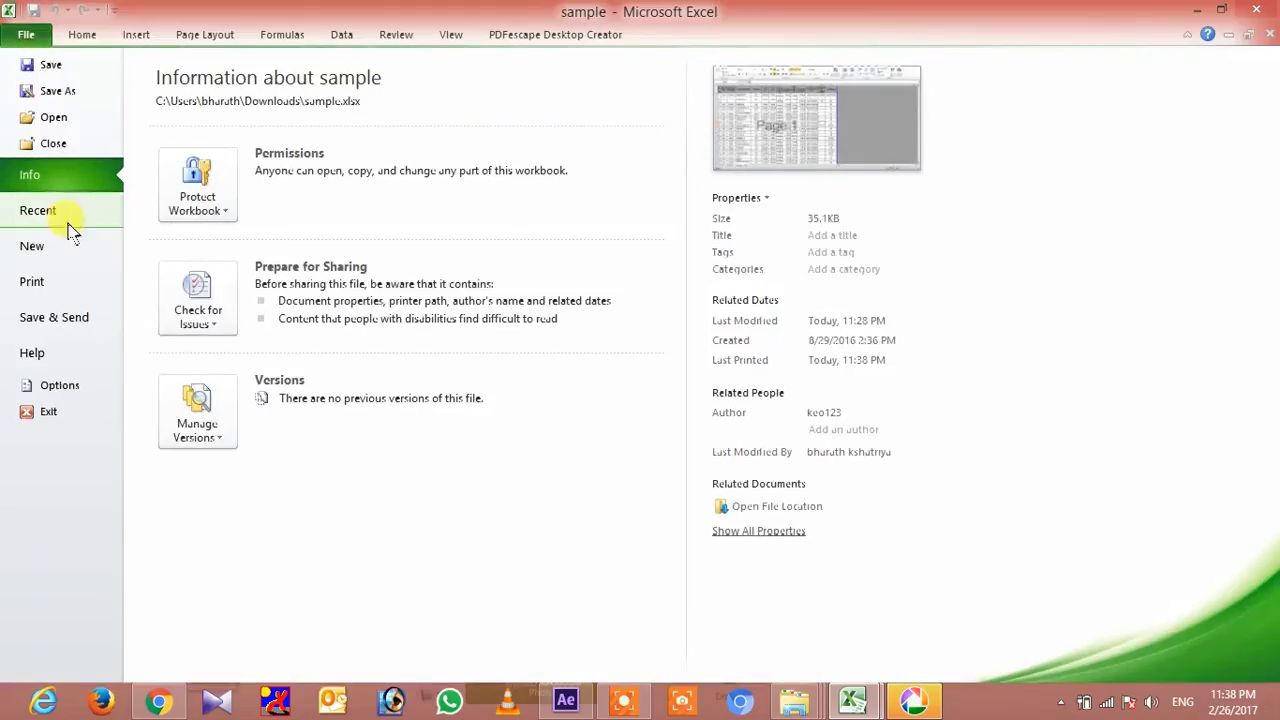
click(33, 282)
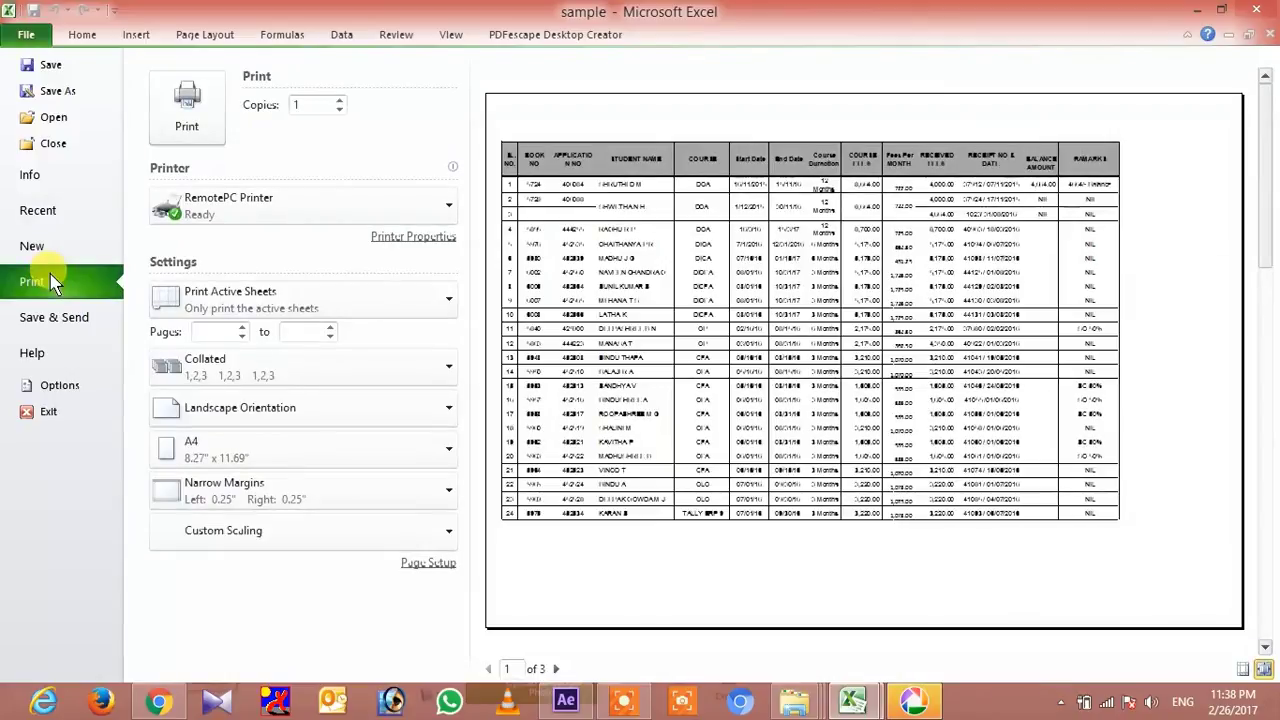
scroll(786, 338, down, 1)
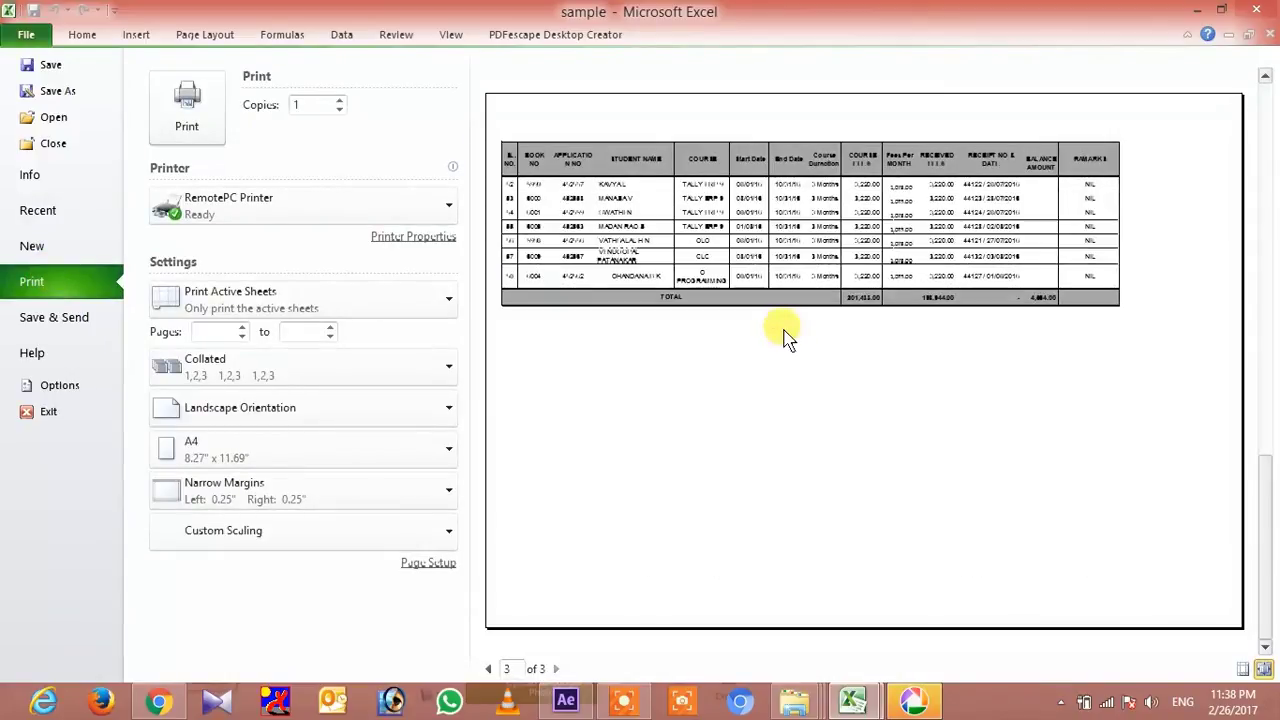
scroll(788, 340, up, 1)
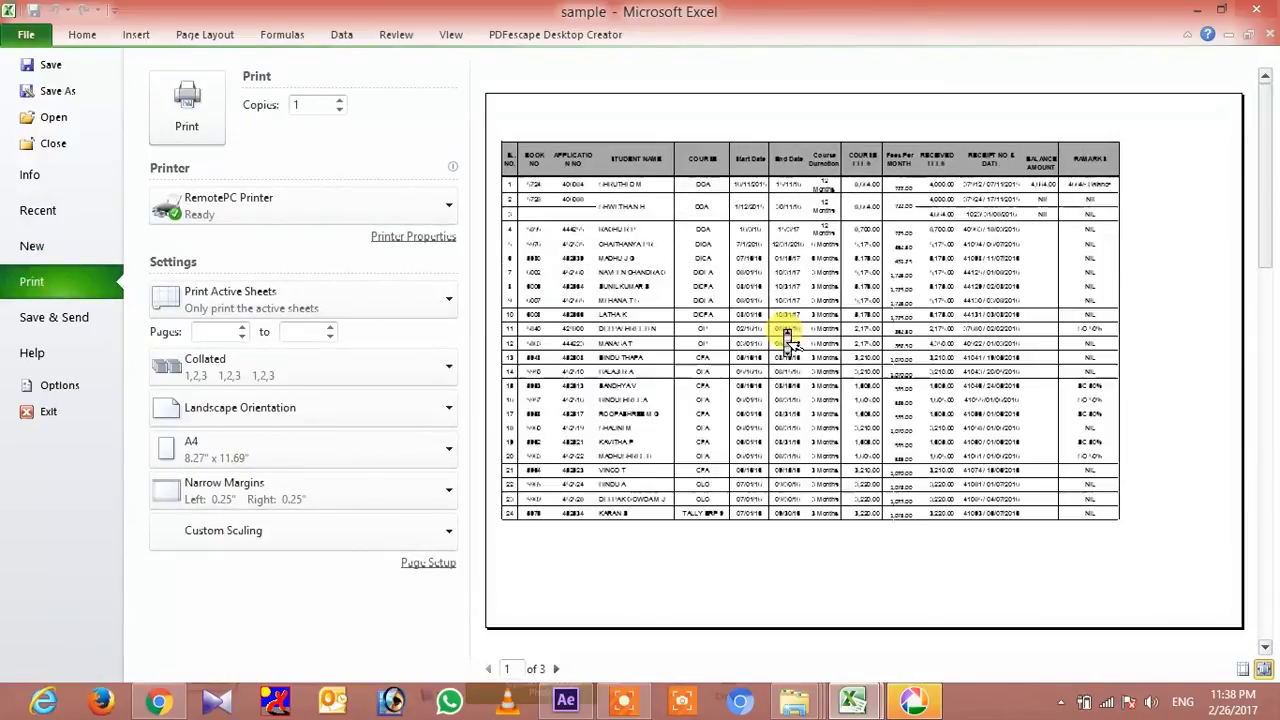
- Save the workbook as a PDF named 'sample' on the drives & softwares (D:) drive
click(55, 92)
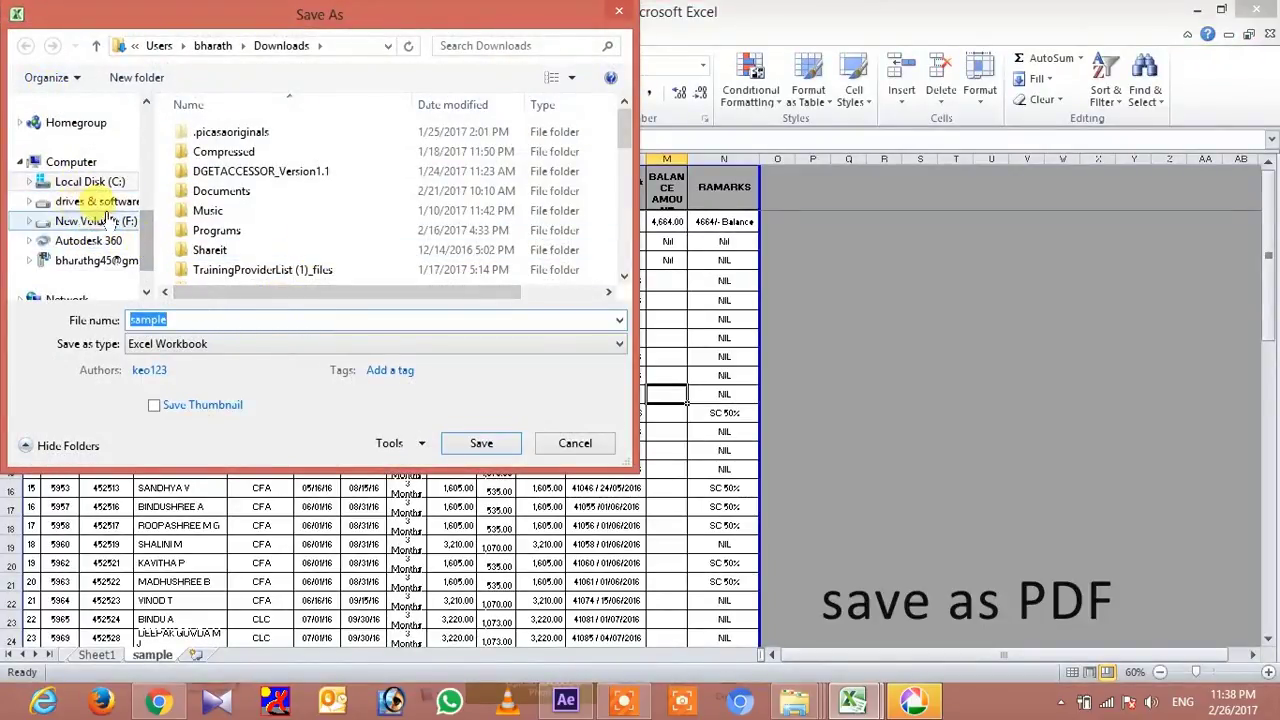
click(100, 184)
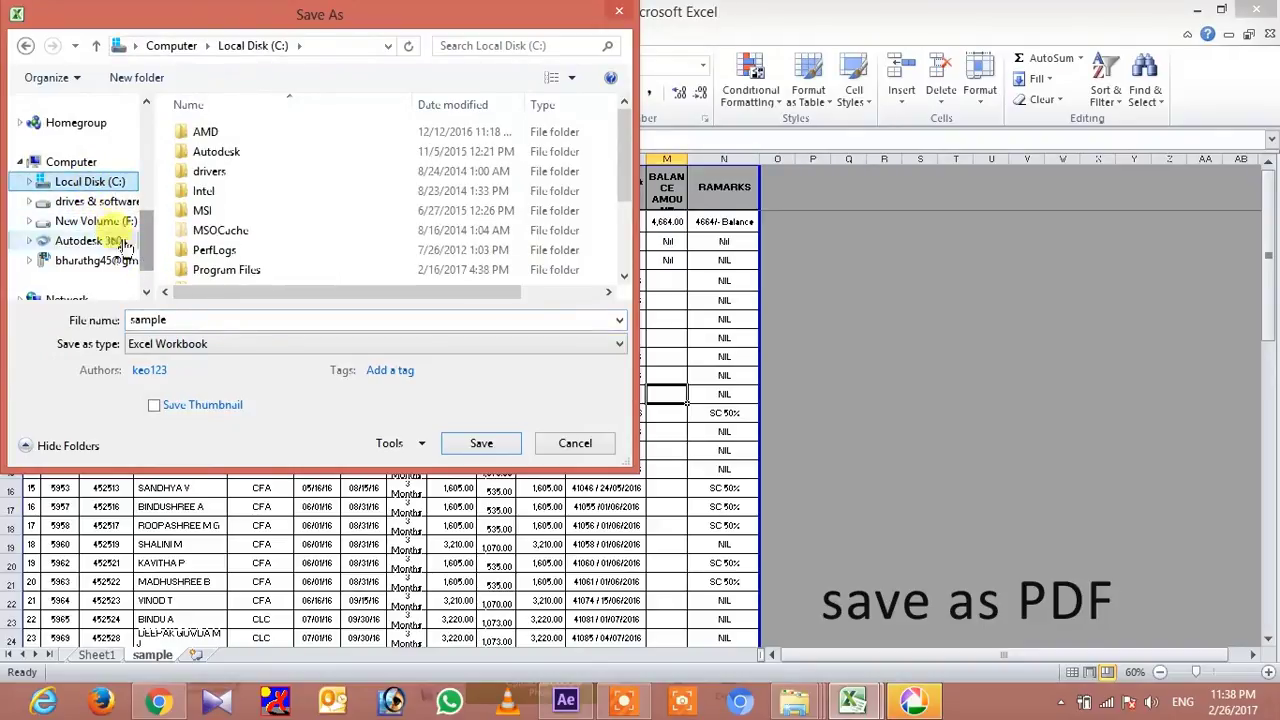
click(100, 208)
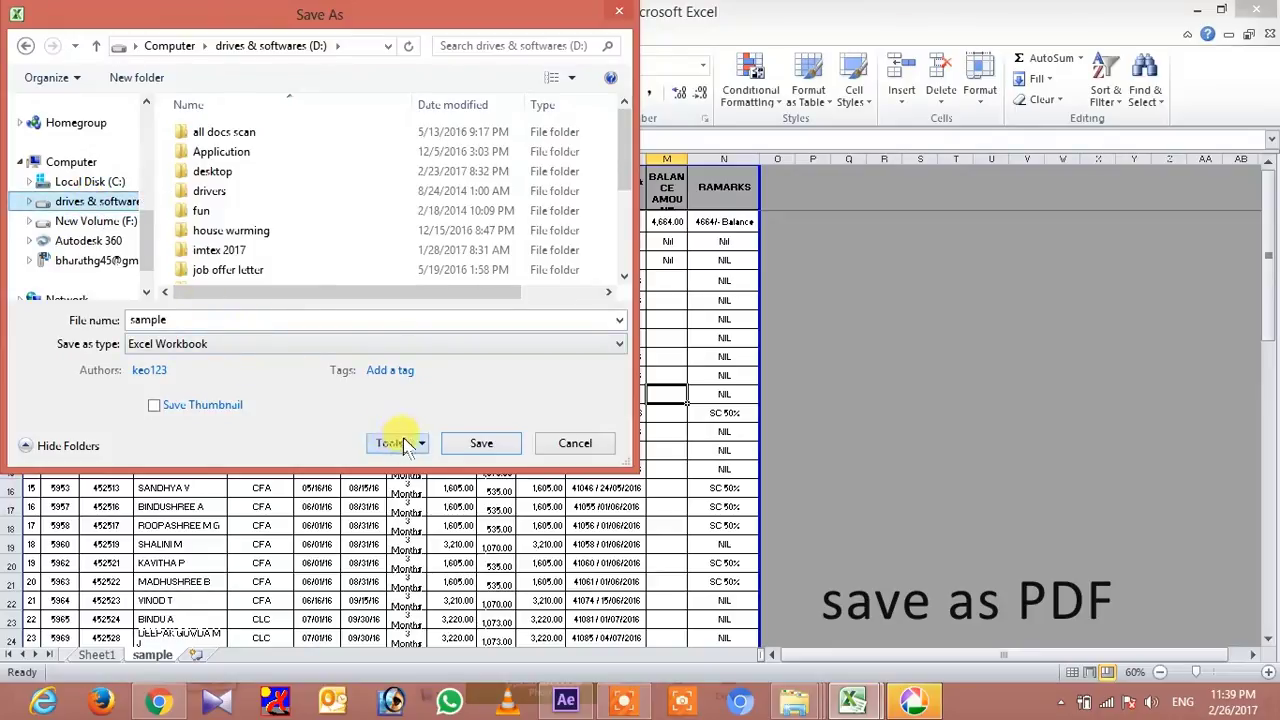
click(398, 345)
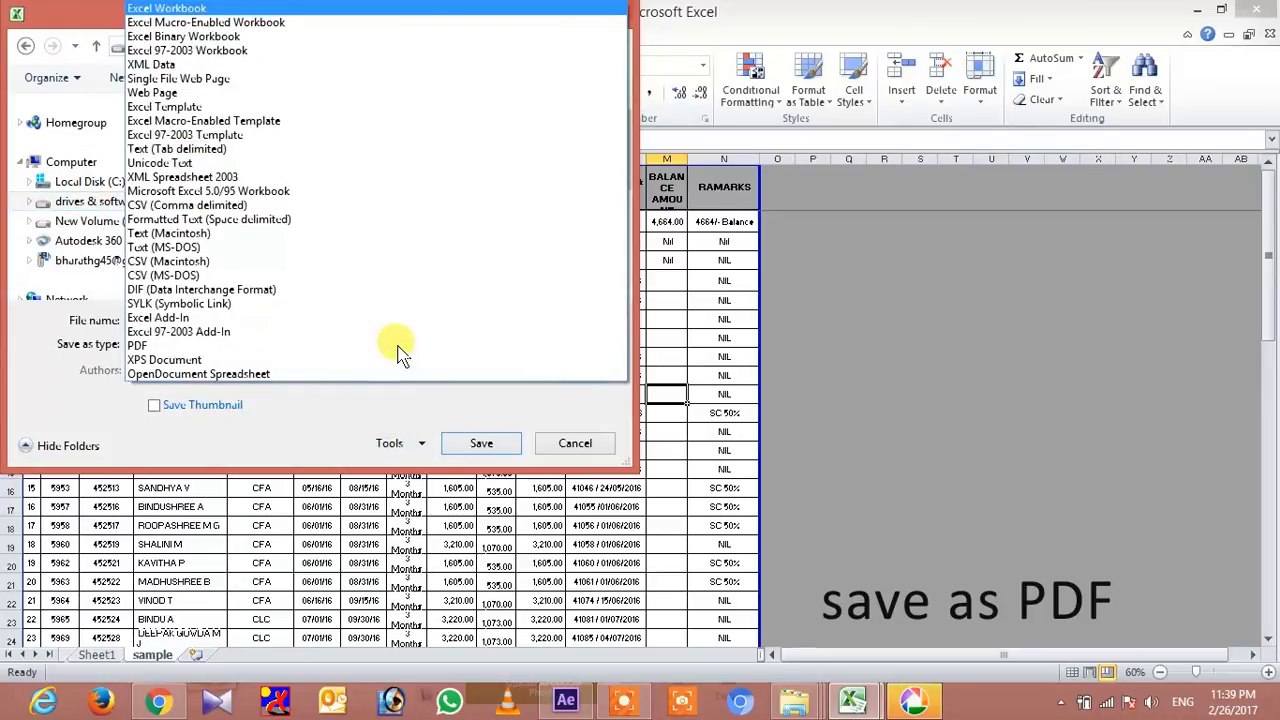
click(316, 348)
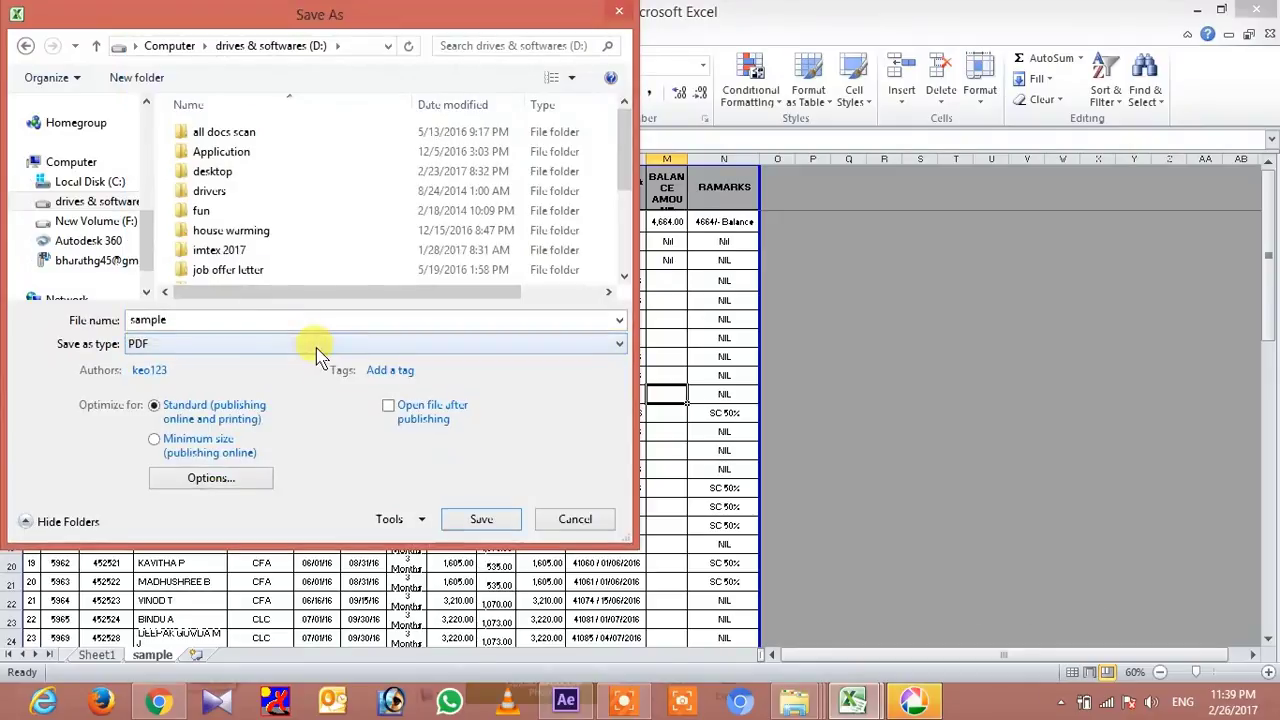
click(484, 519)
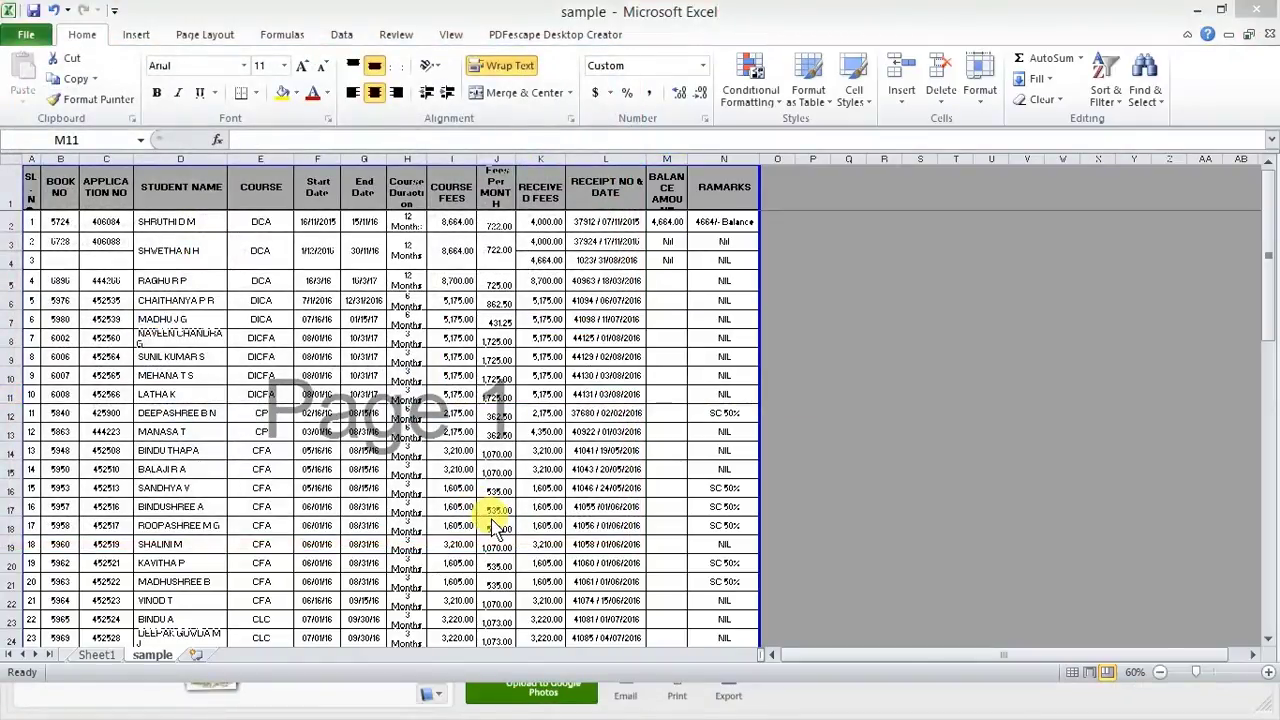
- Open sample.pdf from the drives & softwares (D:) drive in the PDF viewer
key(super+e)
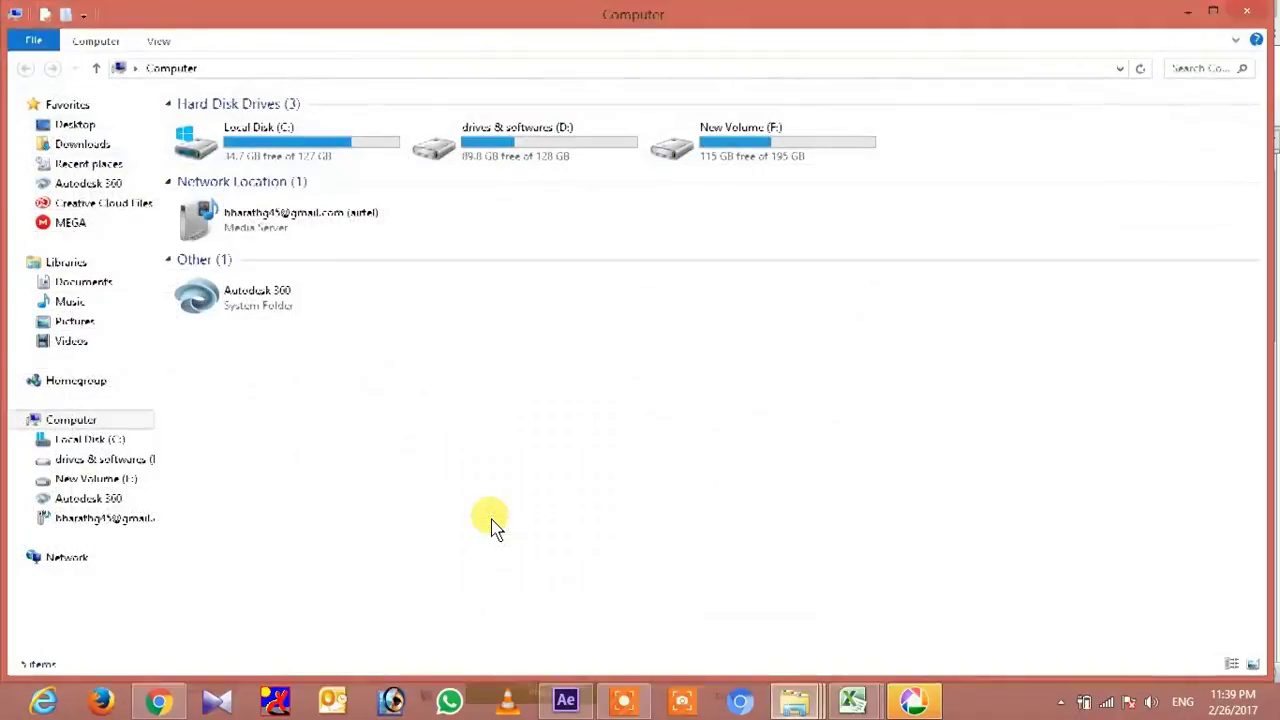
click(509, 137)
double_click(509, 137)
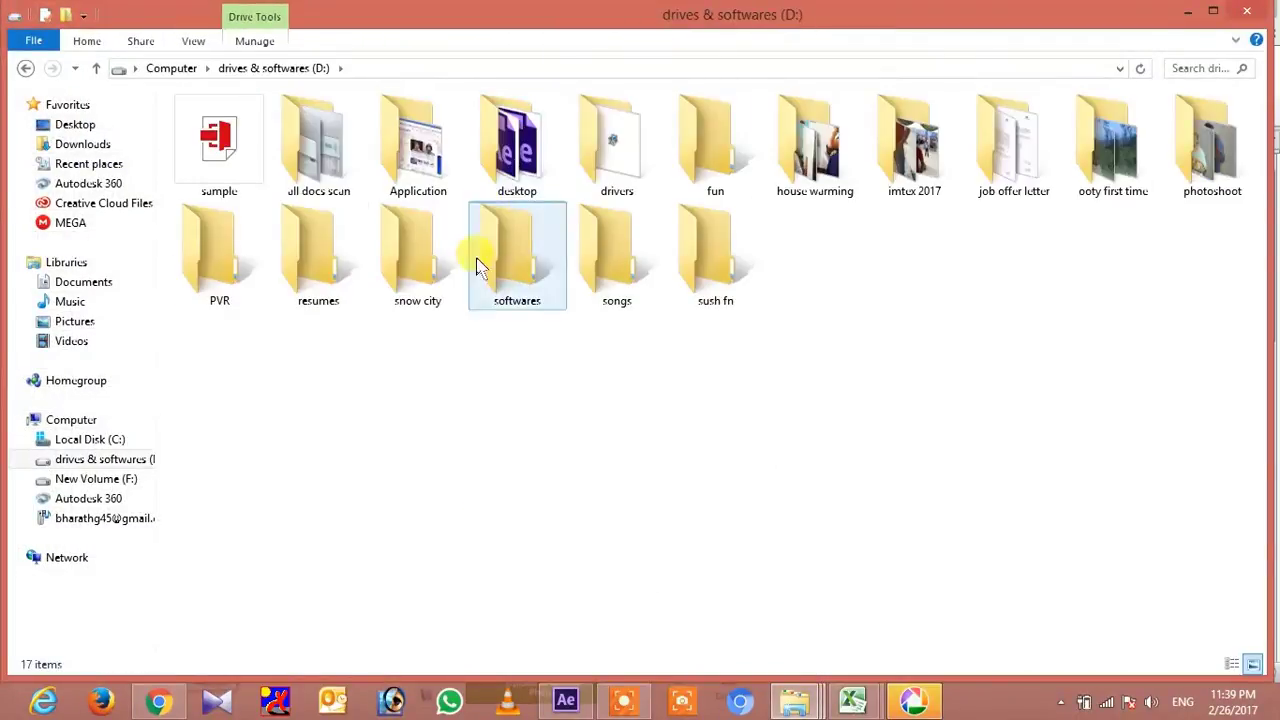
double_click(251, 166)
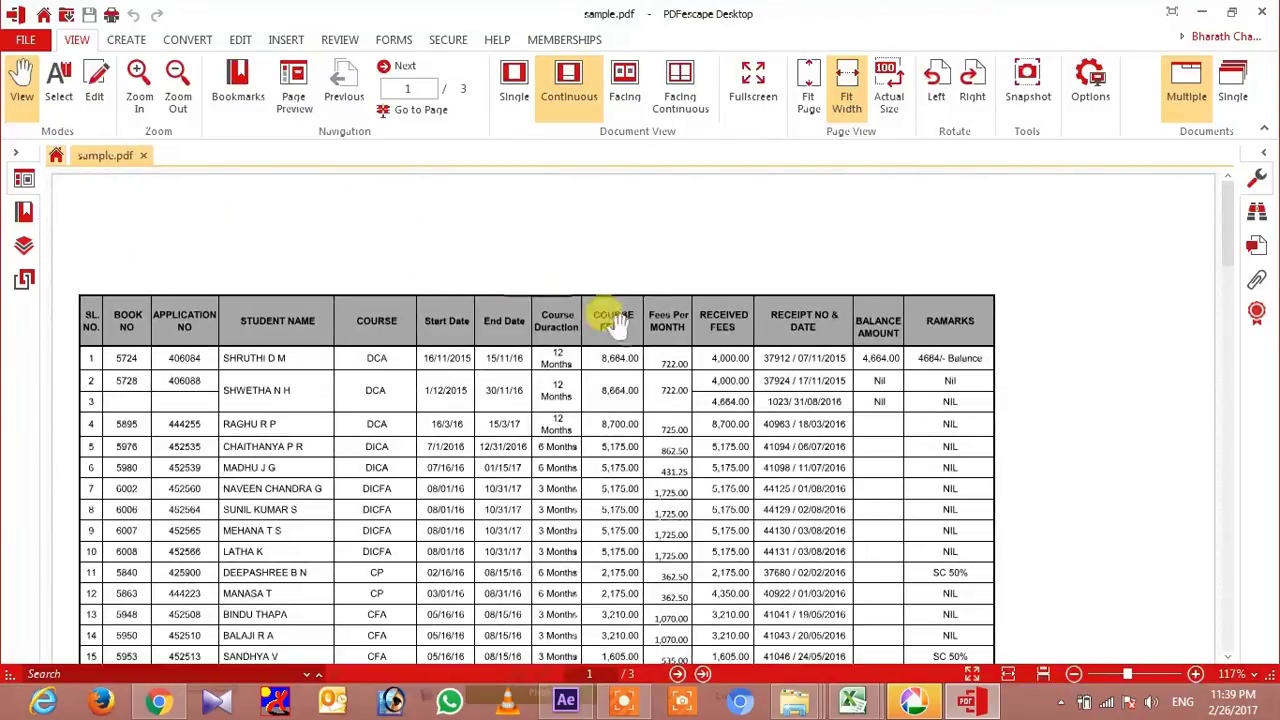
- Scroll through sample.pdf from page 1 to page 3, ending at the TOTAL row
scroll(627, 487, down, 3)
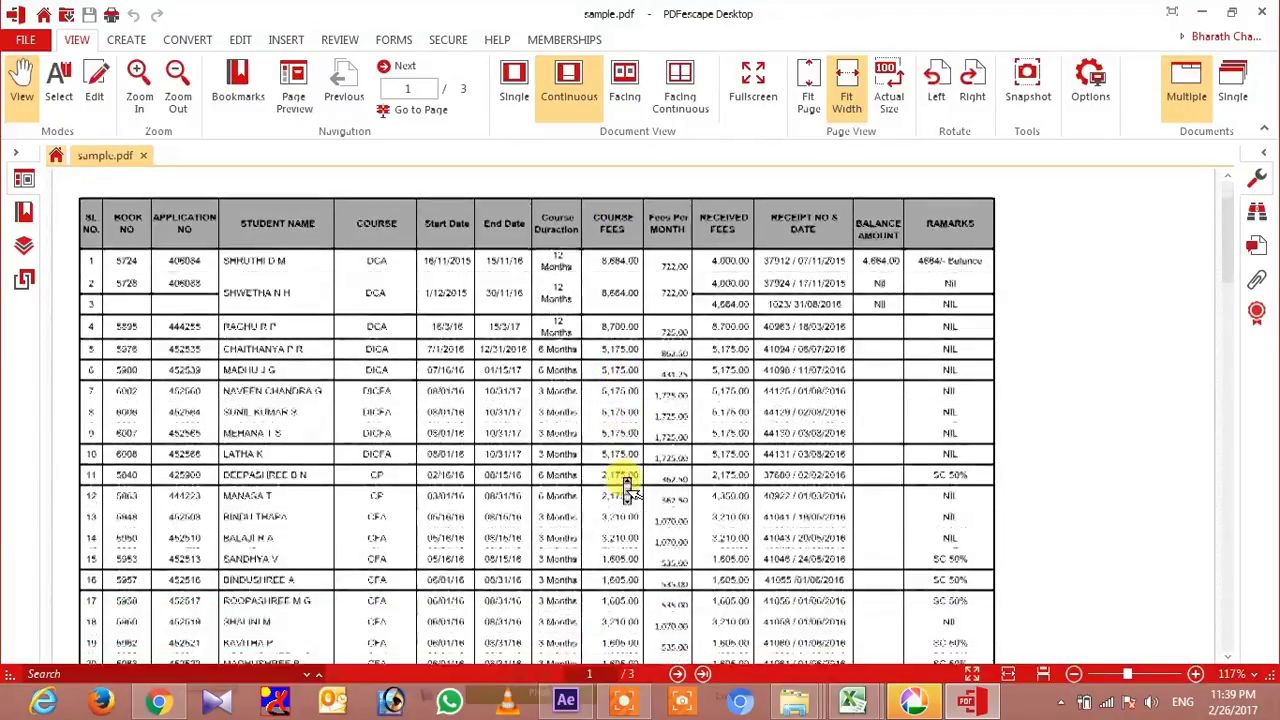
scroll(627, 487, down, 2)
scroll(627, 487, down, 4)
scroll(627, 487, down, 1)
scroll(627, 487, down, 4)
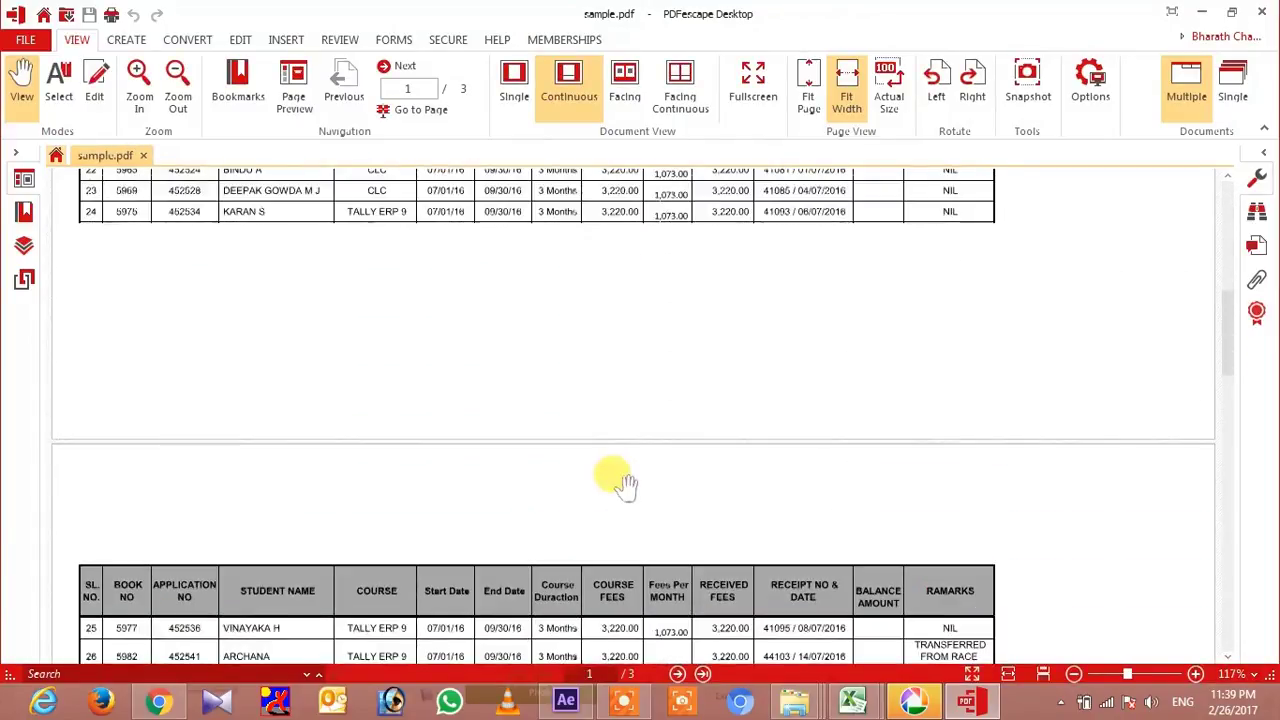
scroll(627, 487, down, 4)
scroll(627, 487, down, 4)
scroll(625, 482, down, 3)
scroll(625, 482, down, 4)
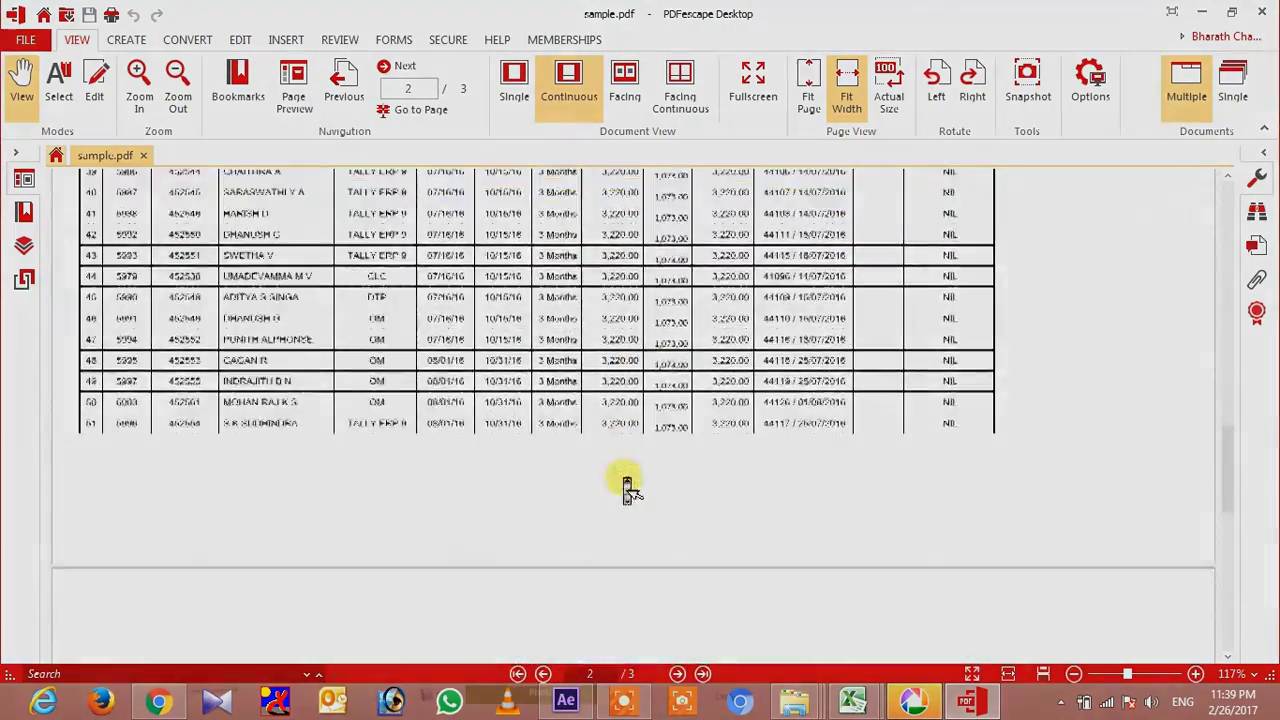
scroll(625, 482, down, 3)
scroll(627, 487, down, 5)
scroll(627, 487, down, 2)
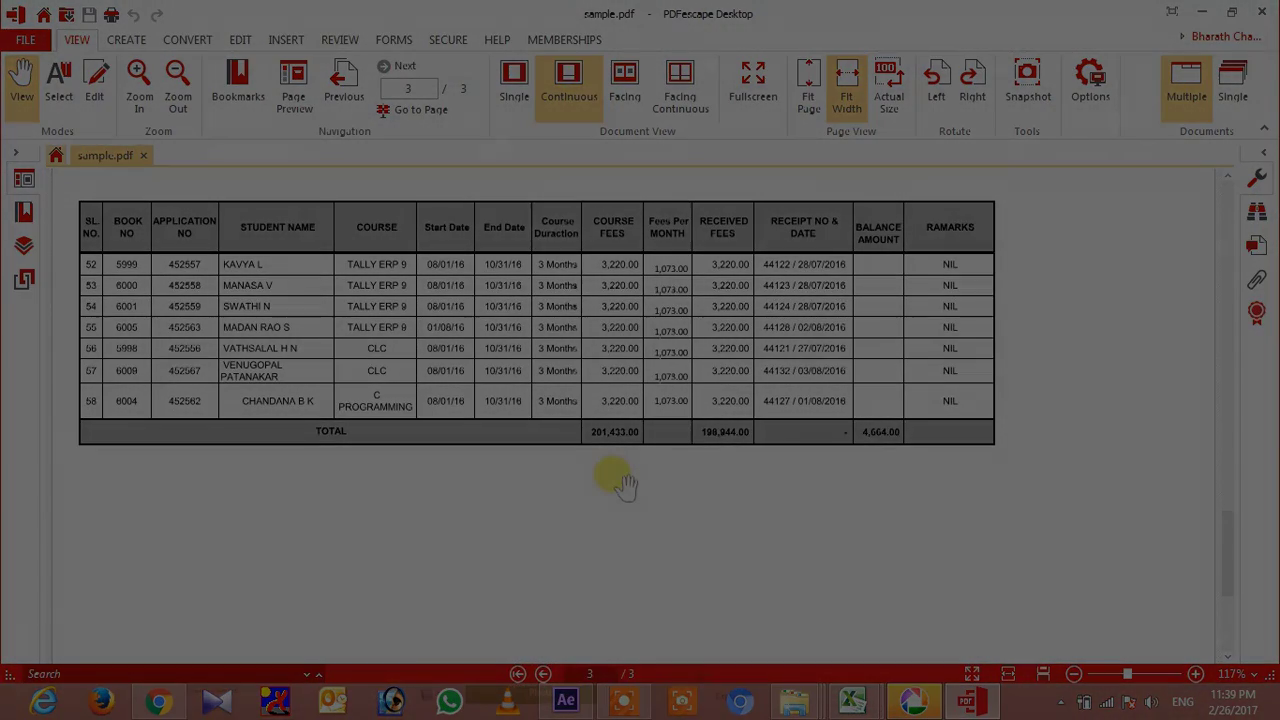